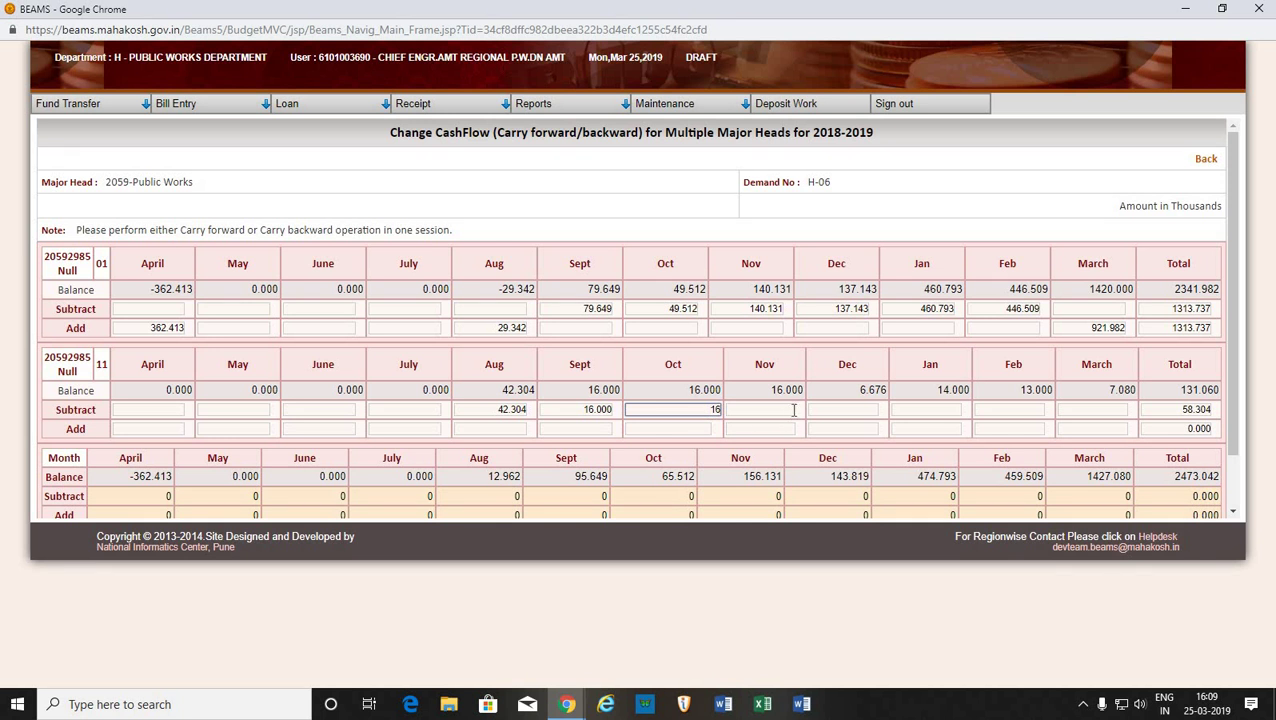
# For detail head 11, enter subtract amounts of 16 for Nov, 6.676 for Dec, 14 for Jan, 13 for Feb and 7.080 for March.
pyautogui.click(793, 410)
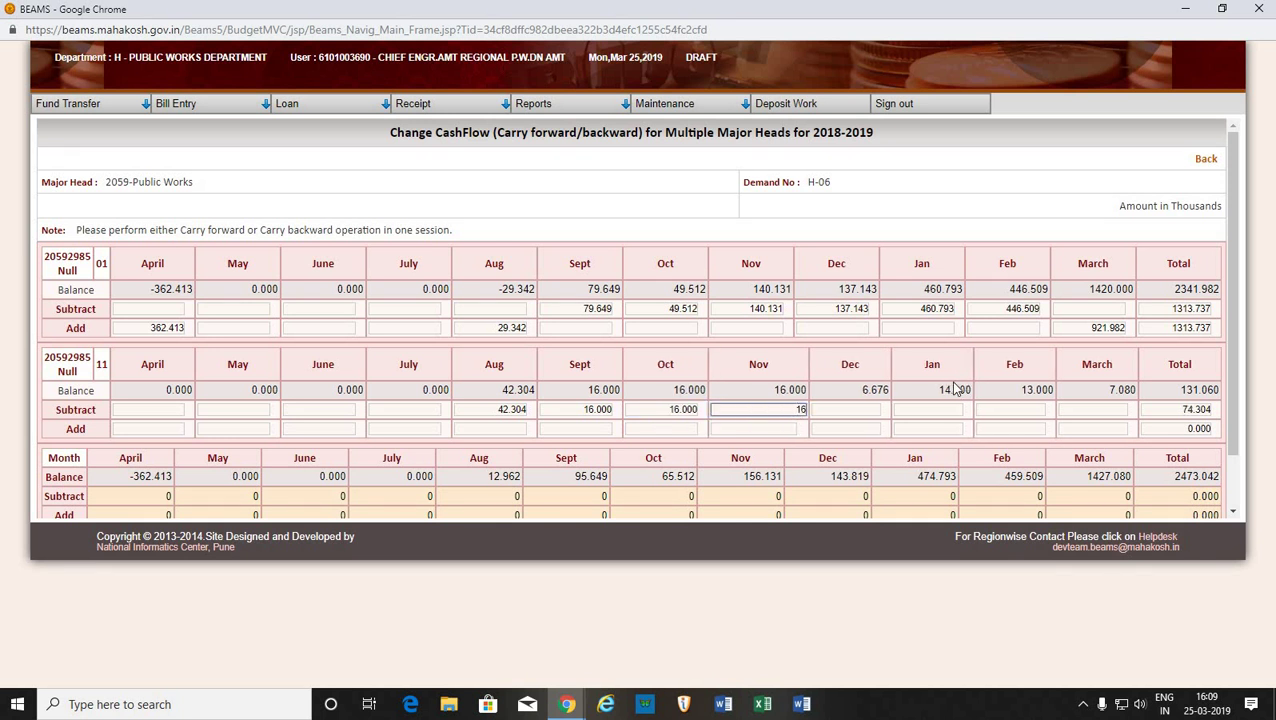
pyautogui.click(869, 409)
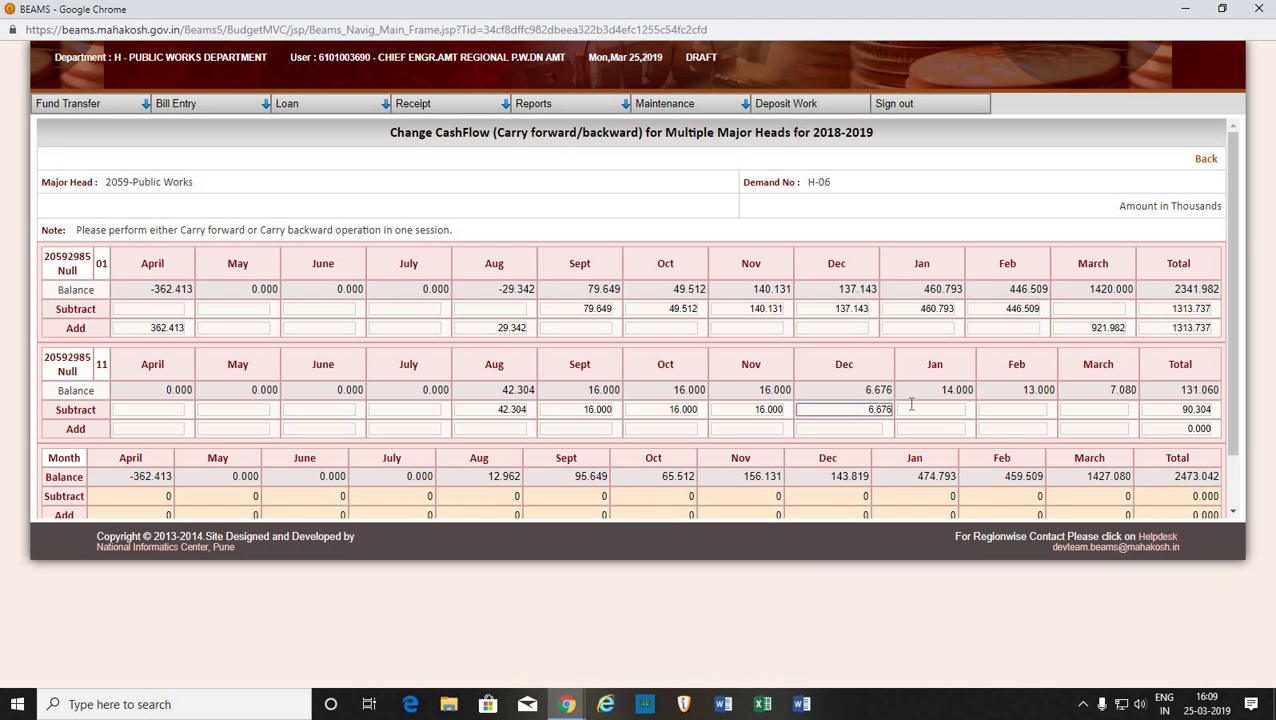
pyautogui.click(911, 404)
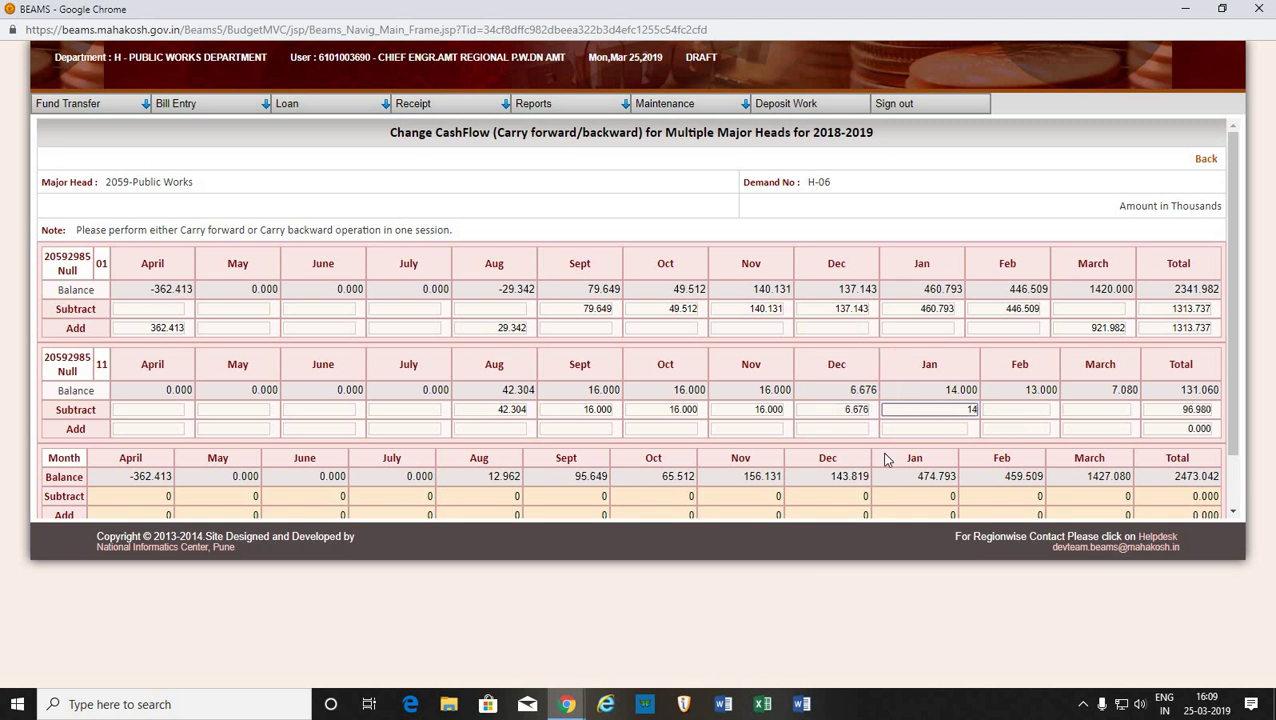
pyautogui.write('14')
pyautogui.click(1032, 410)
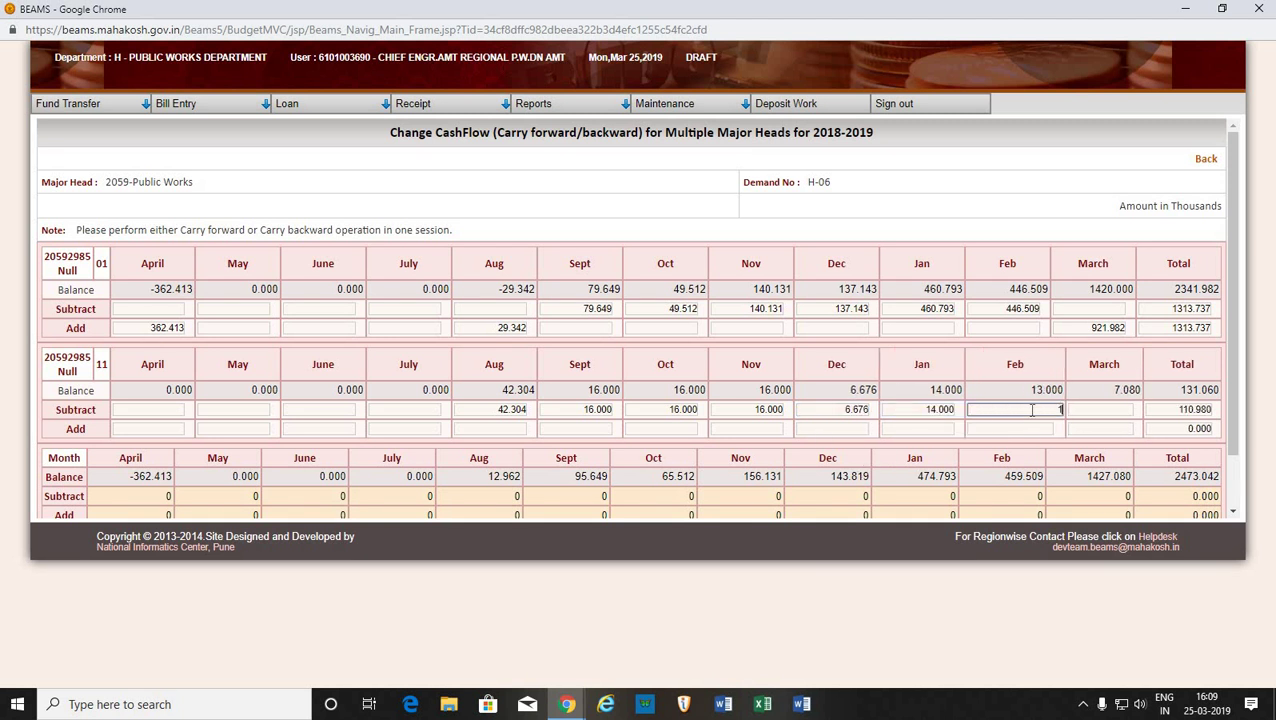
pyautogui.click(1086, 409)
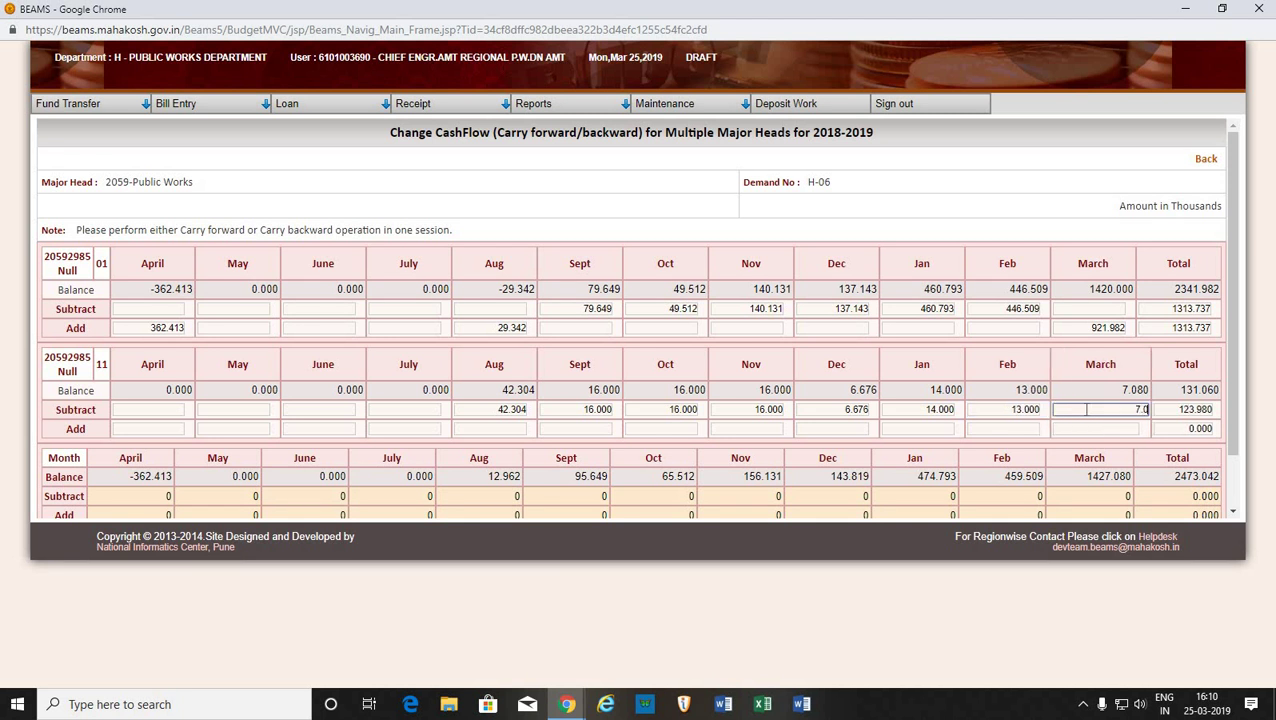
pyautogui.click(1175, 431)
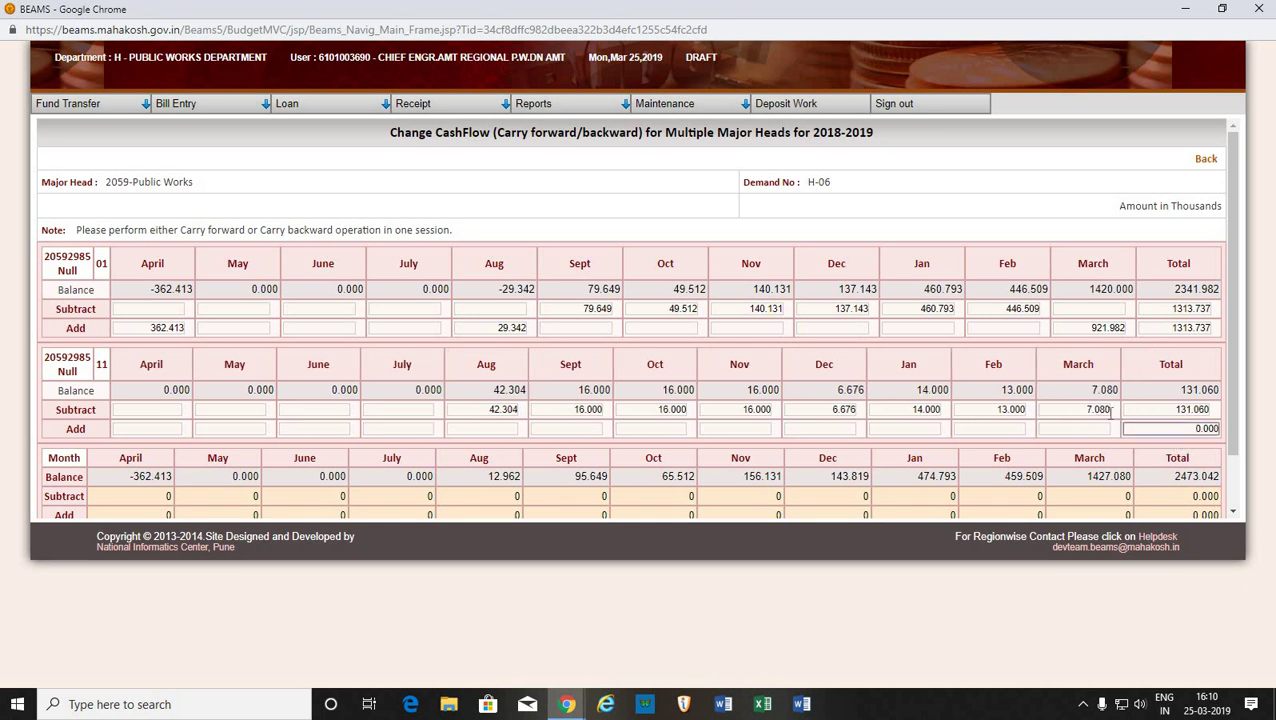
# For detail head 11, change the March subtract amount to 0 and set the March add amount to 123.980.
pyautogui.doubleClick(1111, 412)
pyautogui.rightClick(1077, 449)
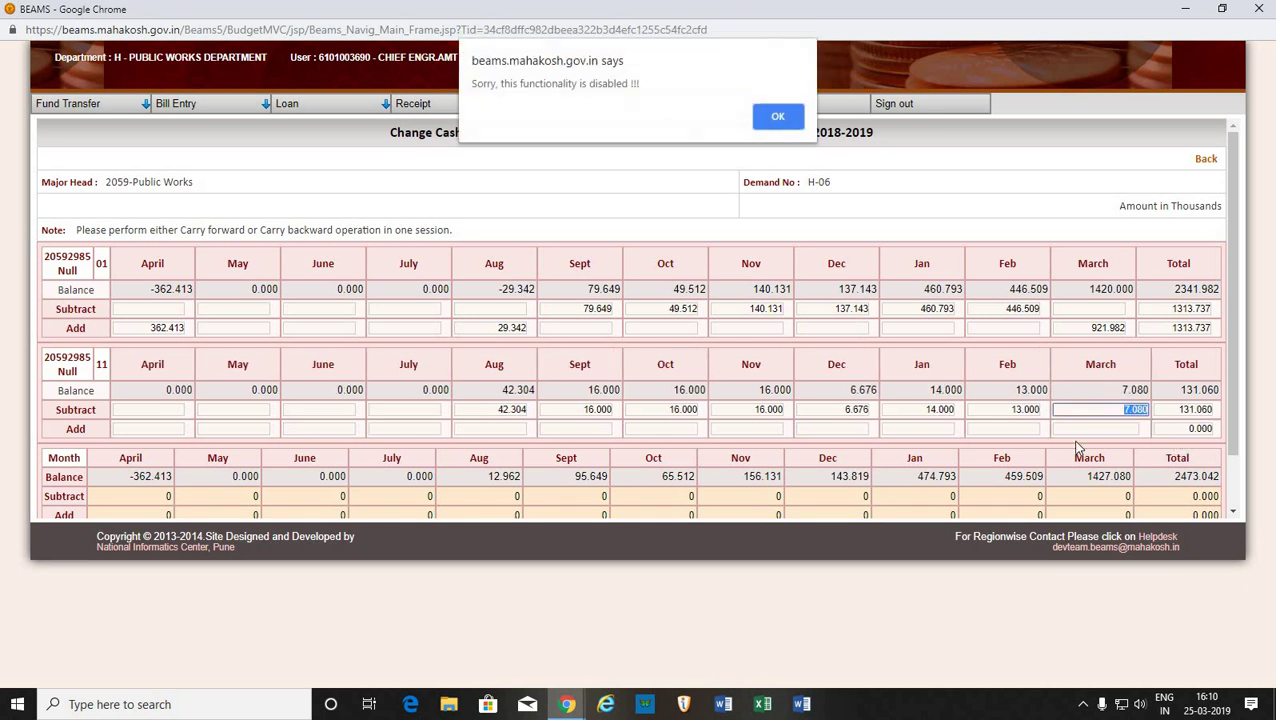
pyautogui.press('Return')
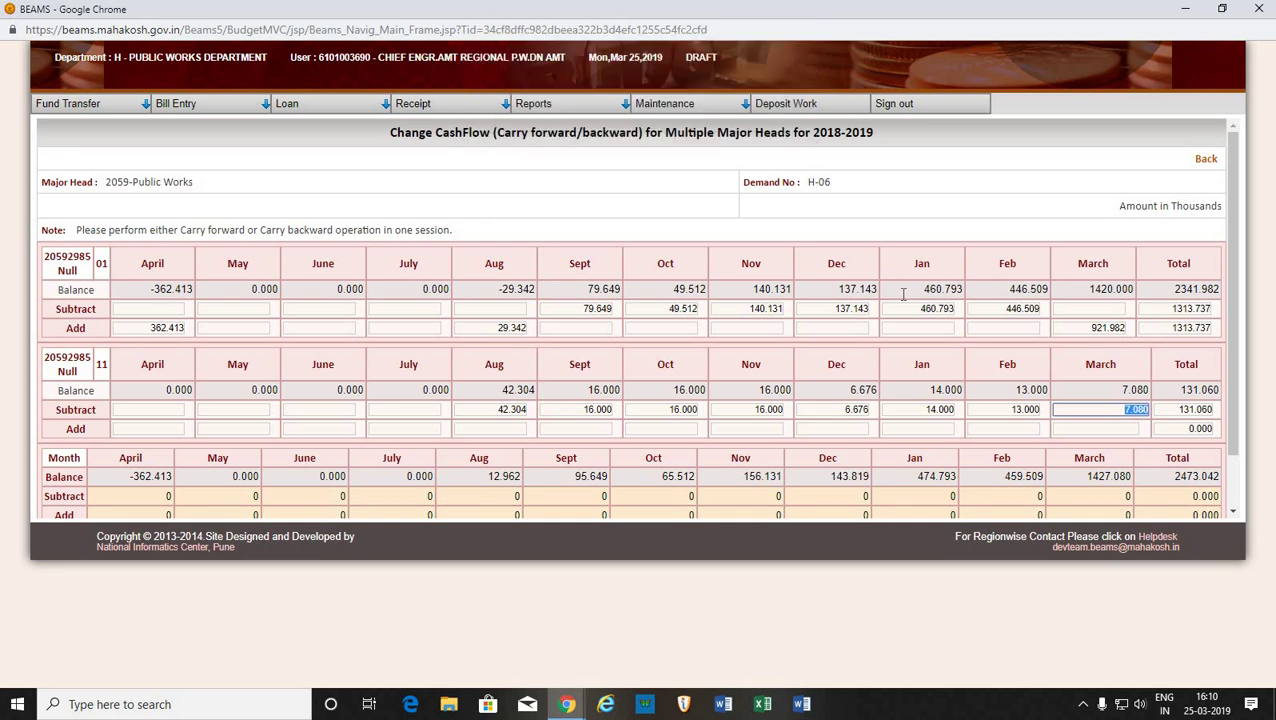
pyautogui.write('0')
pyautogui.click(1101, 429)
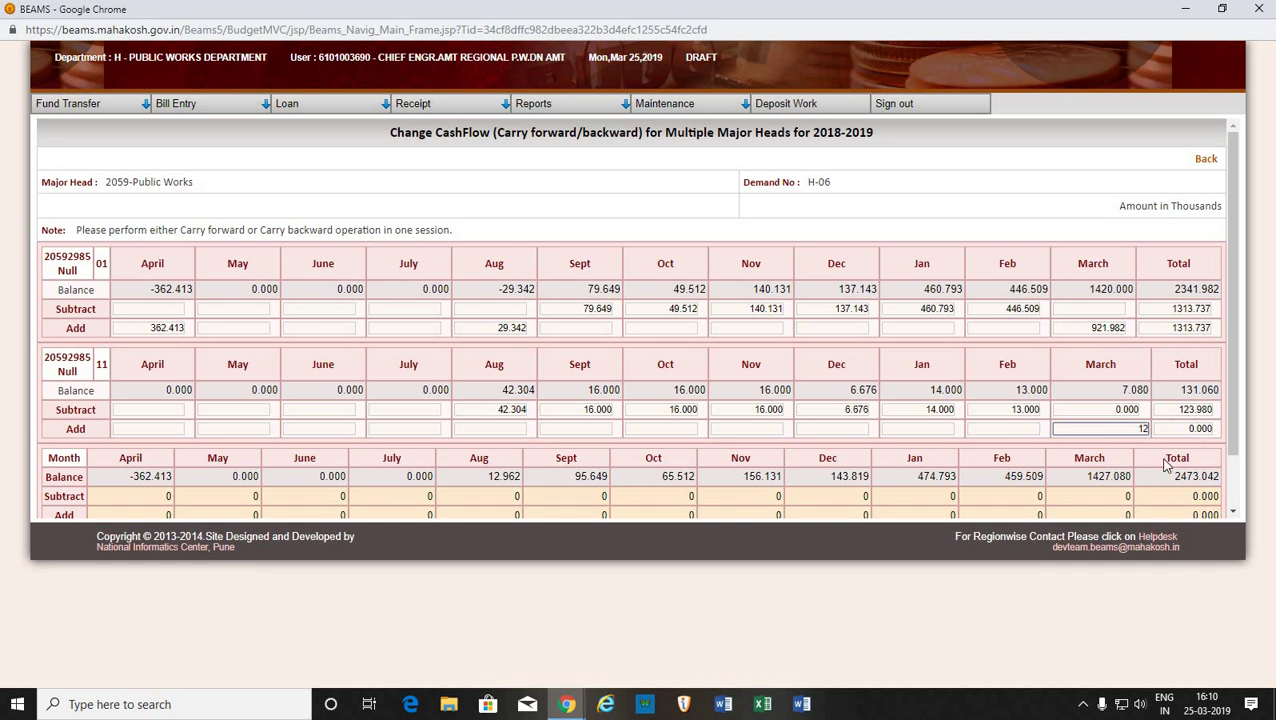
pyautogui.write('123.980')
pyautogui.click(1163, 409)
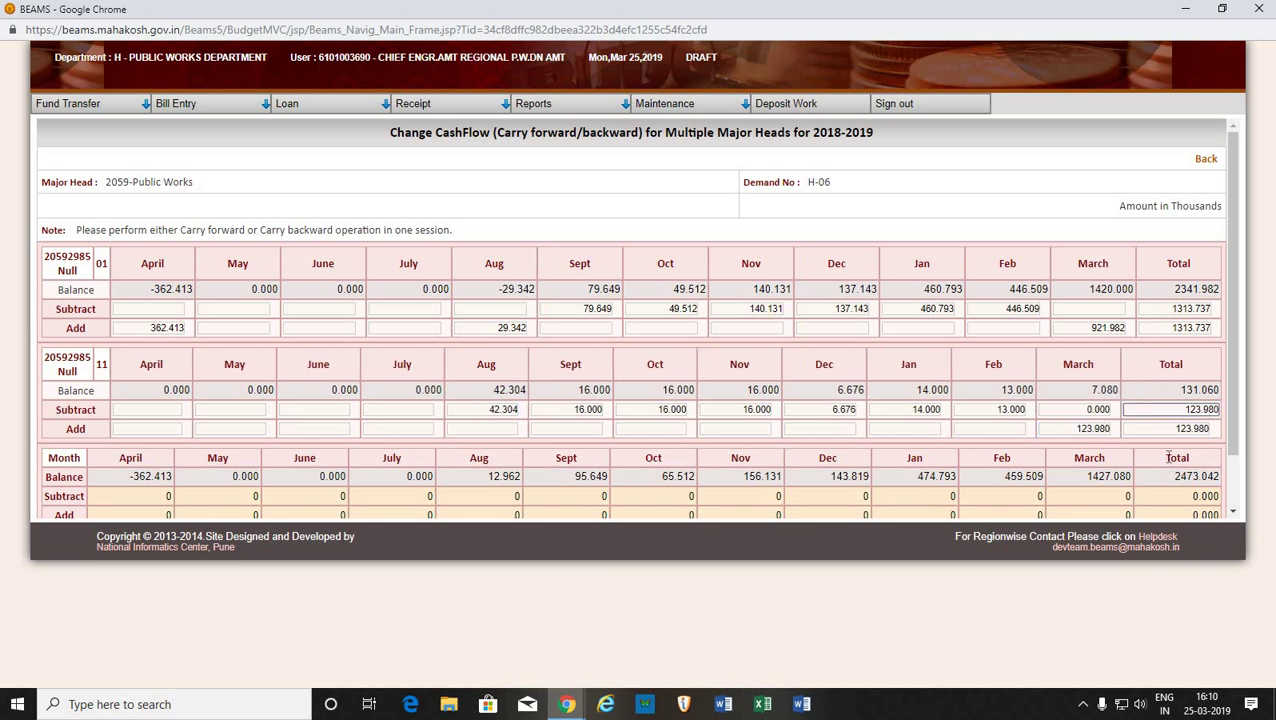
# Generate the statement of the proposed cash flow change, save it as a draft and close its page.
pyautogui.scroll(-1, 484, 422)
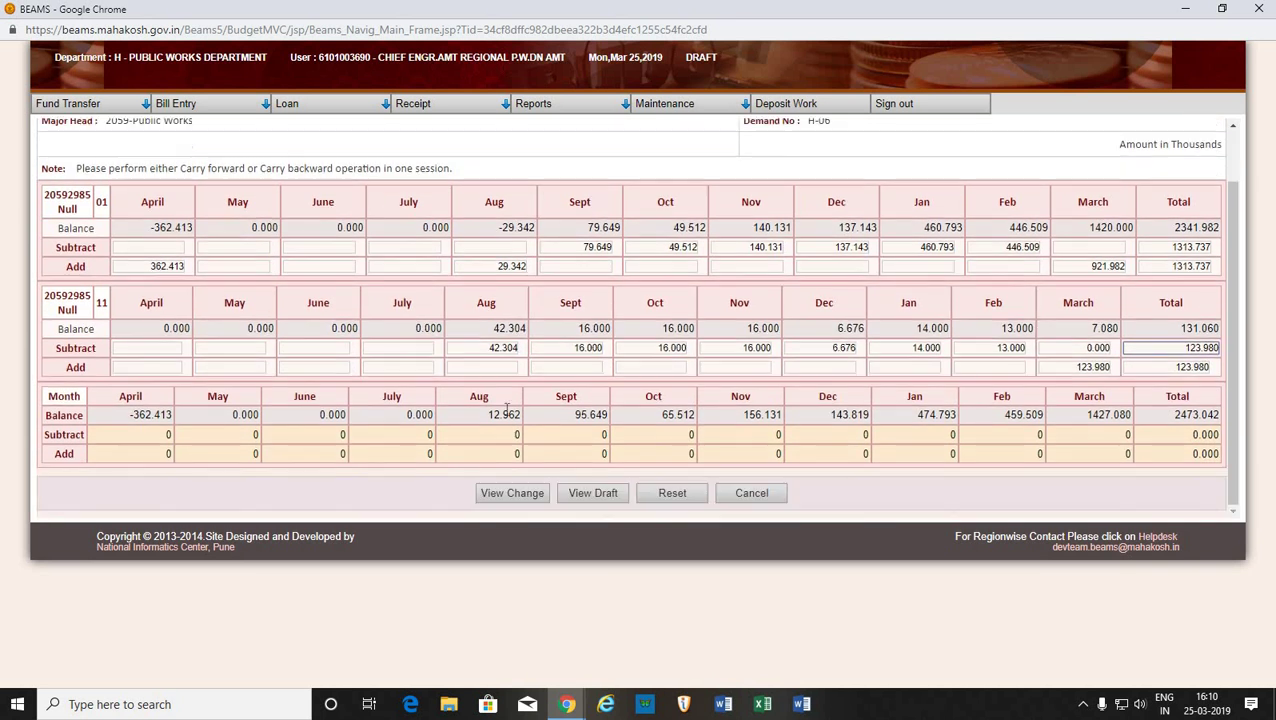
pyautogui.click(513, 492)
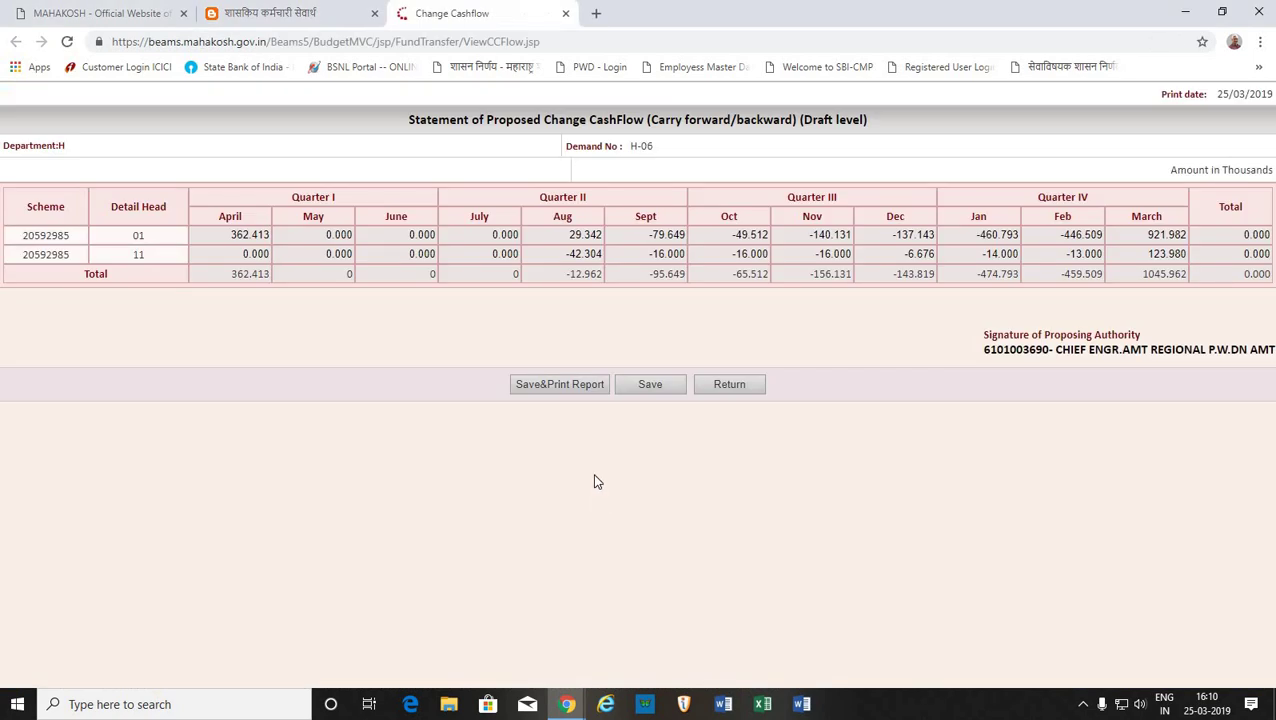
pyautogui.click(652, 385)
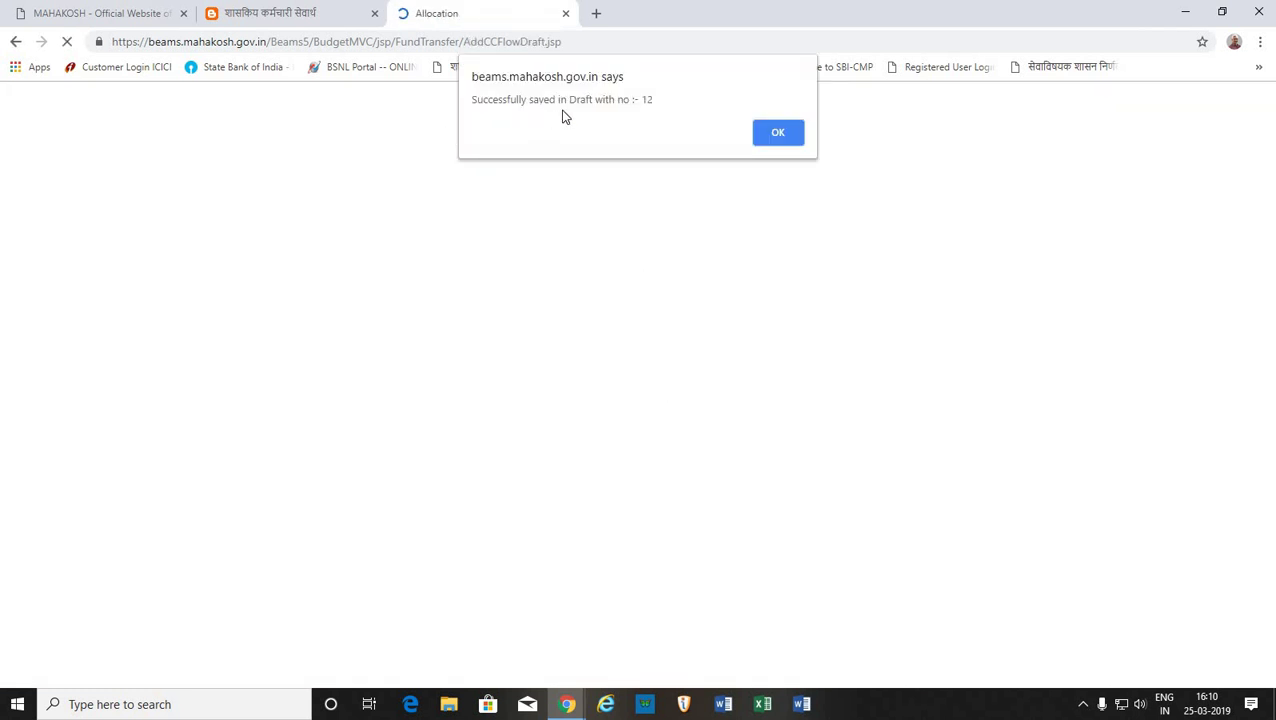
pyautogui.hotkey('ctrl', 'w')
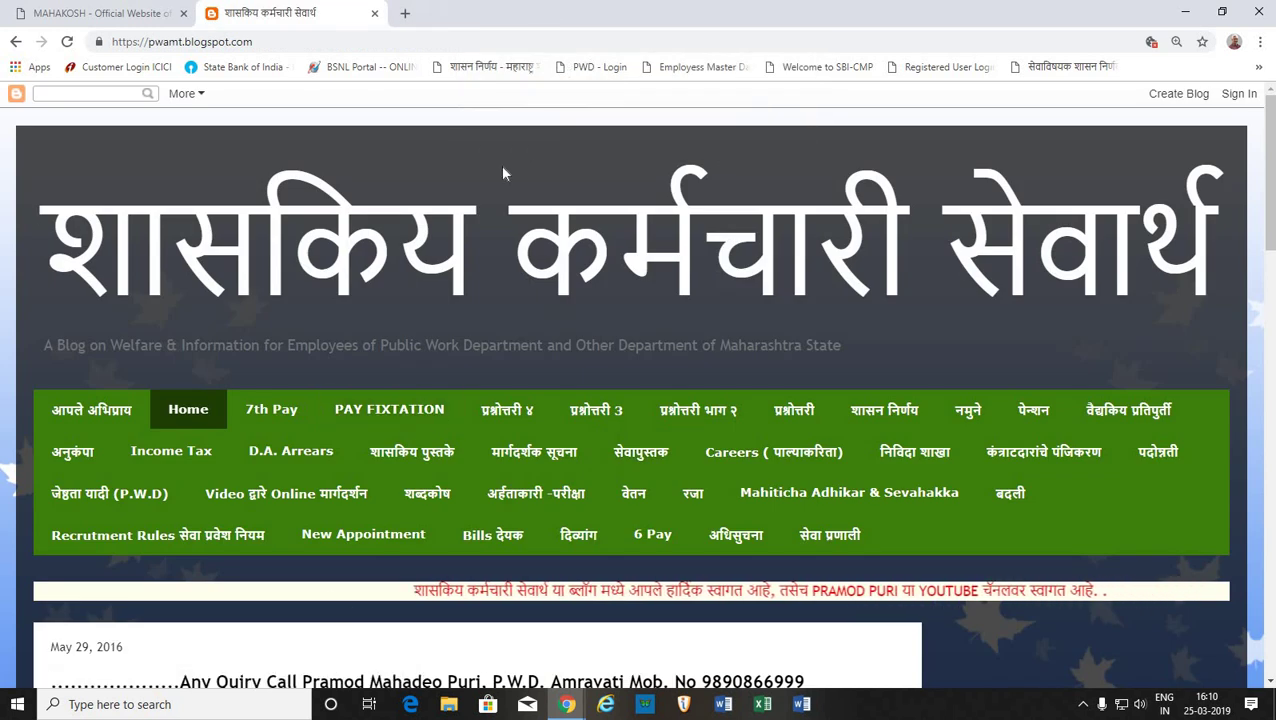
# Open the BEAMS site from the Mahakosh portal and bring up its login form.
pyautogui.click(100, 13)
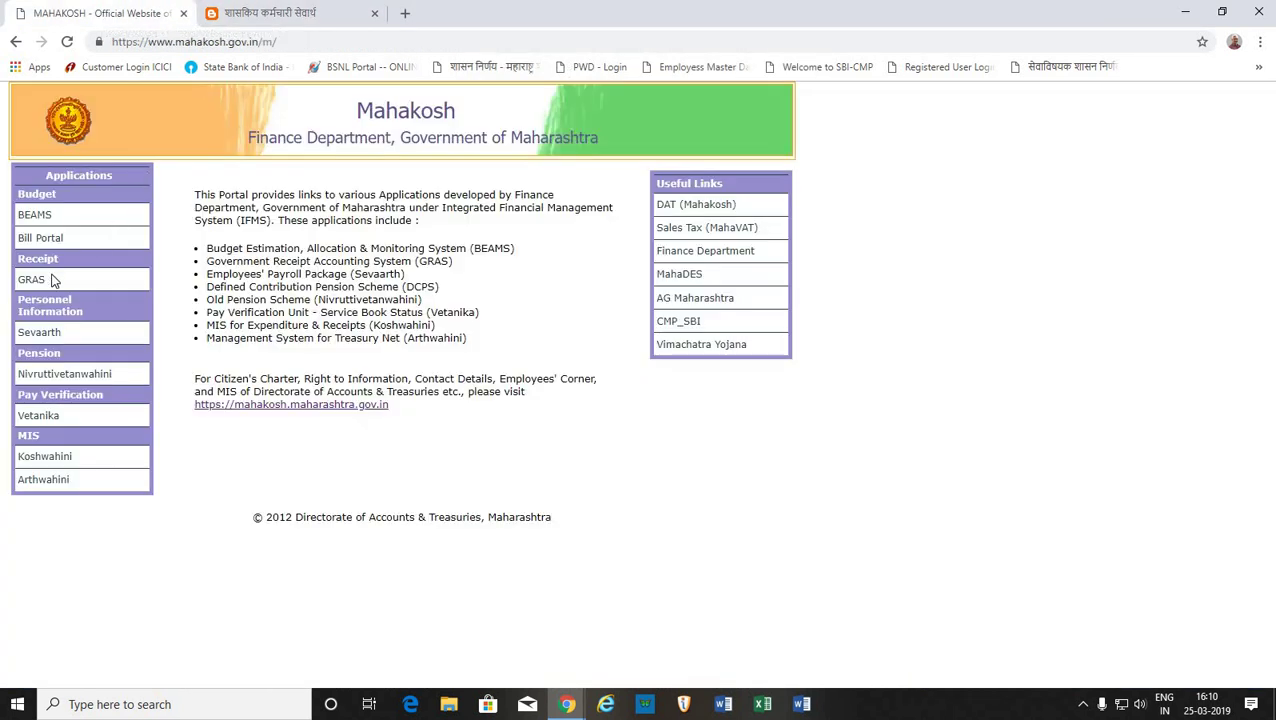
pyautogui.click(34, 214)
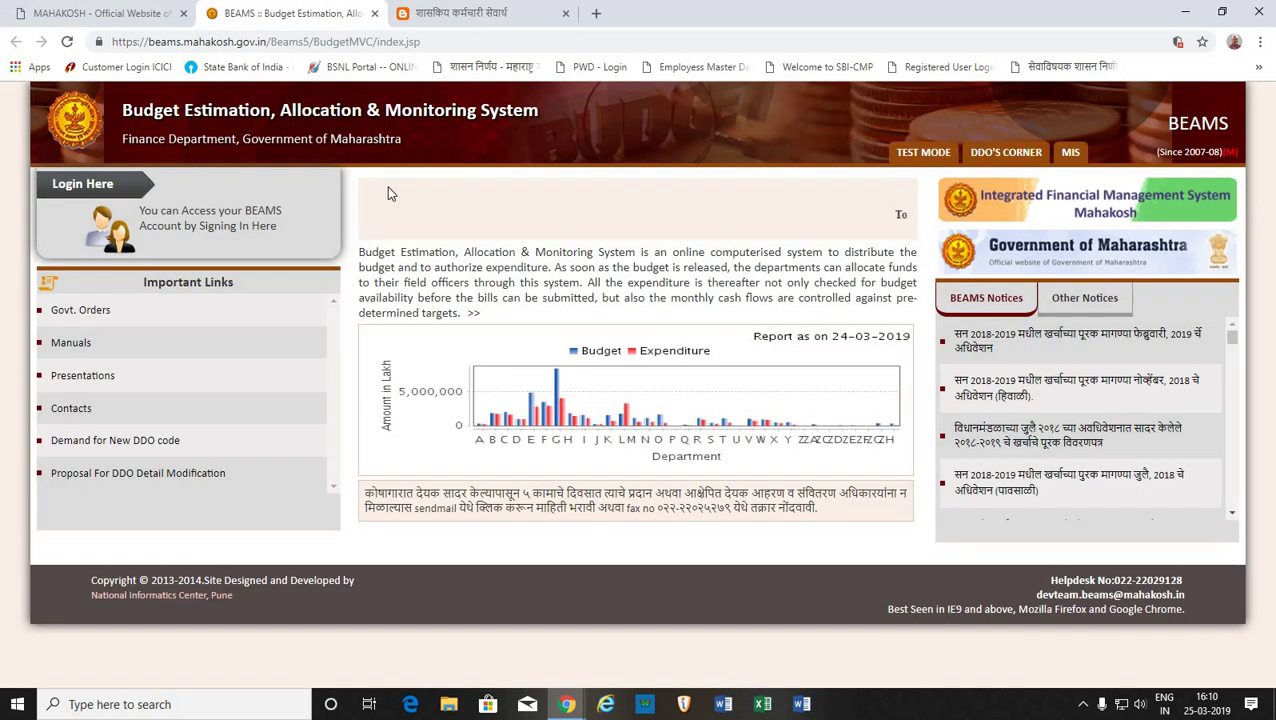
pyautogui.click(151, 219)
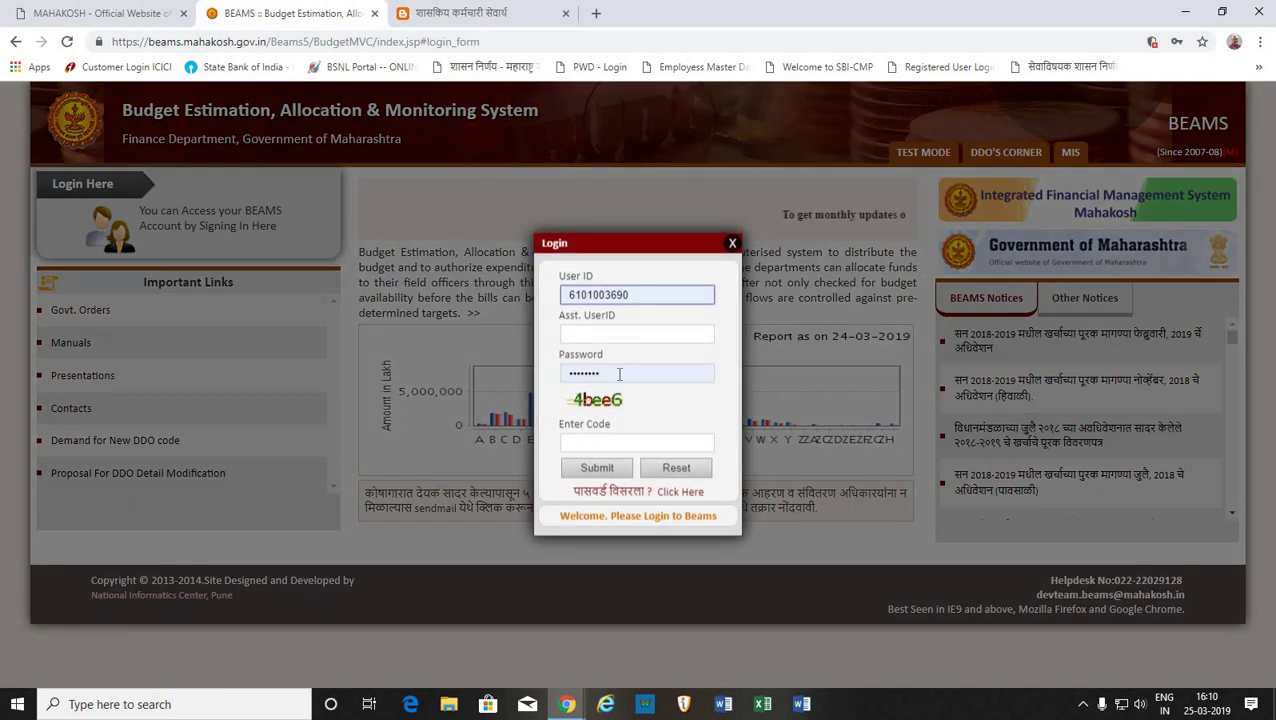
# Try to log in to BEAMS with the retyped account password and the displayed captcha code.
pyautogui.doubleClick(582, 372)
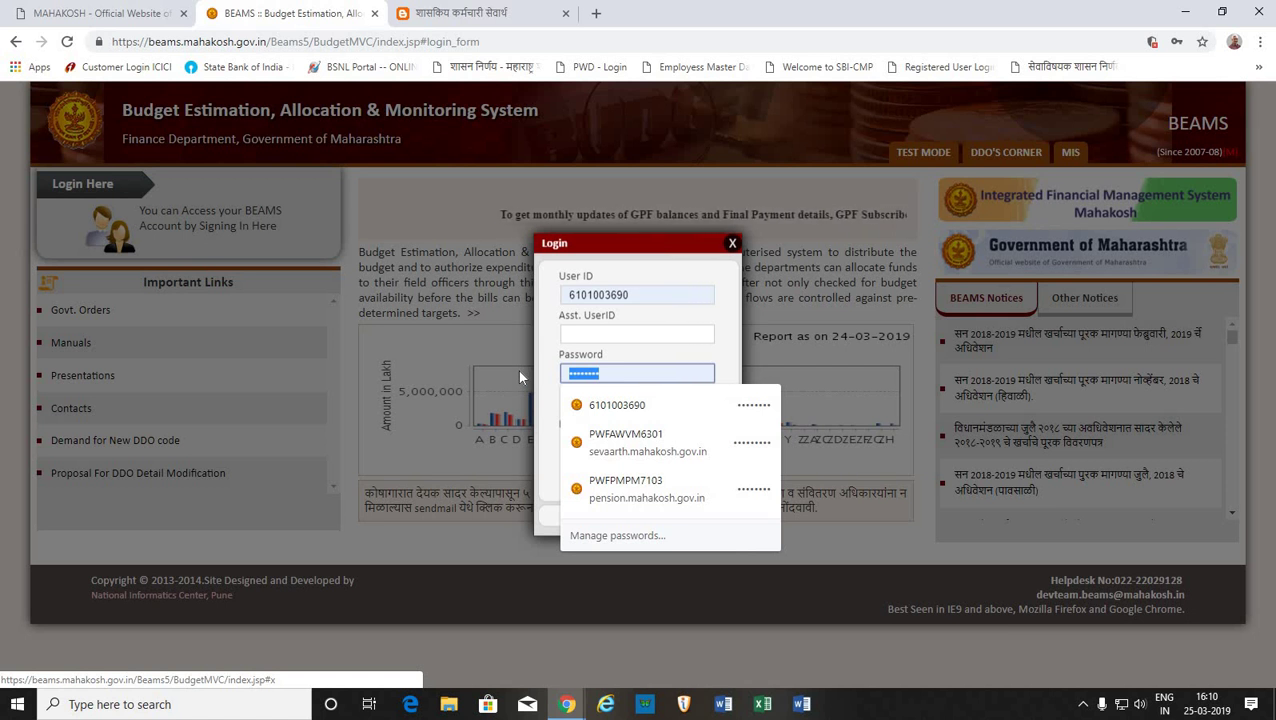
pyautogui.write('***')
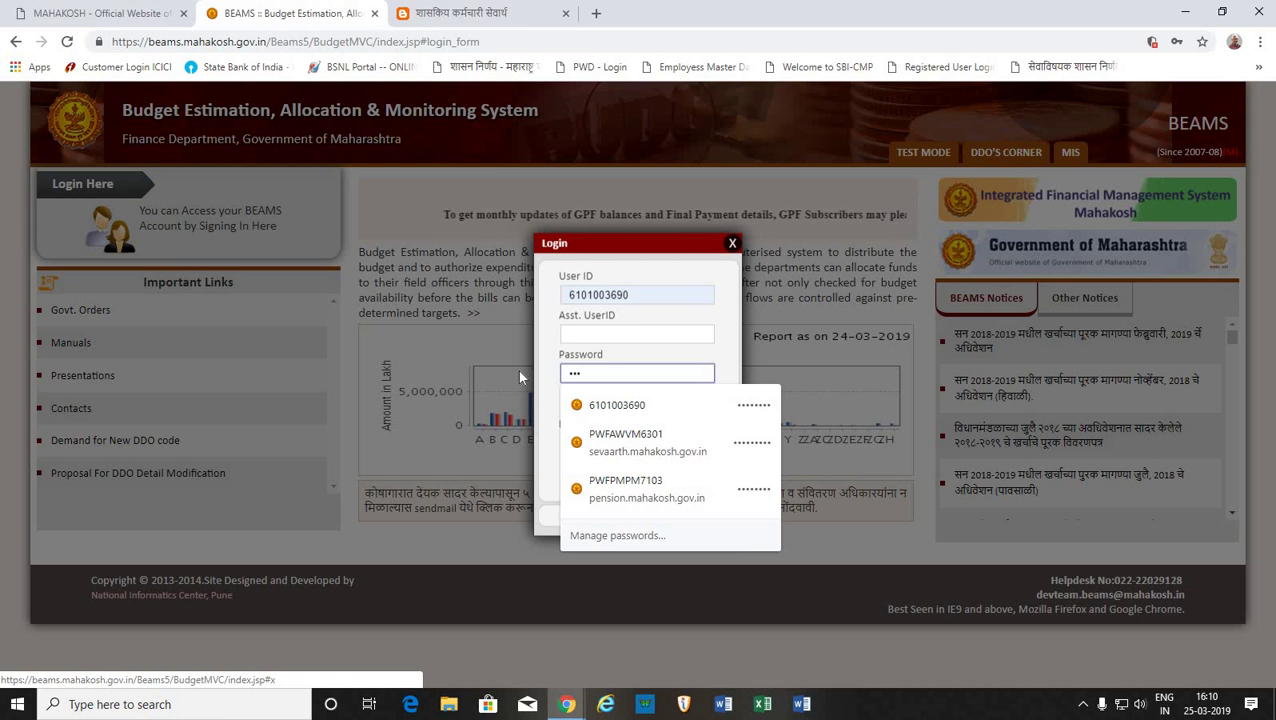
pyautogui.write('****')
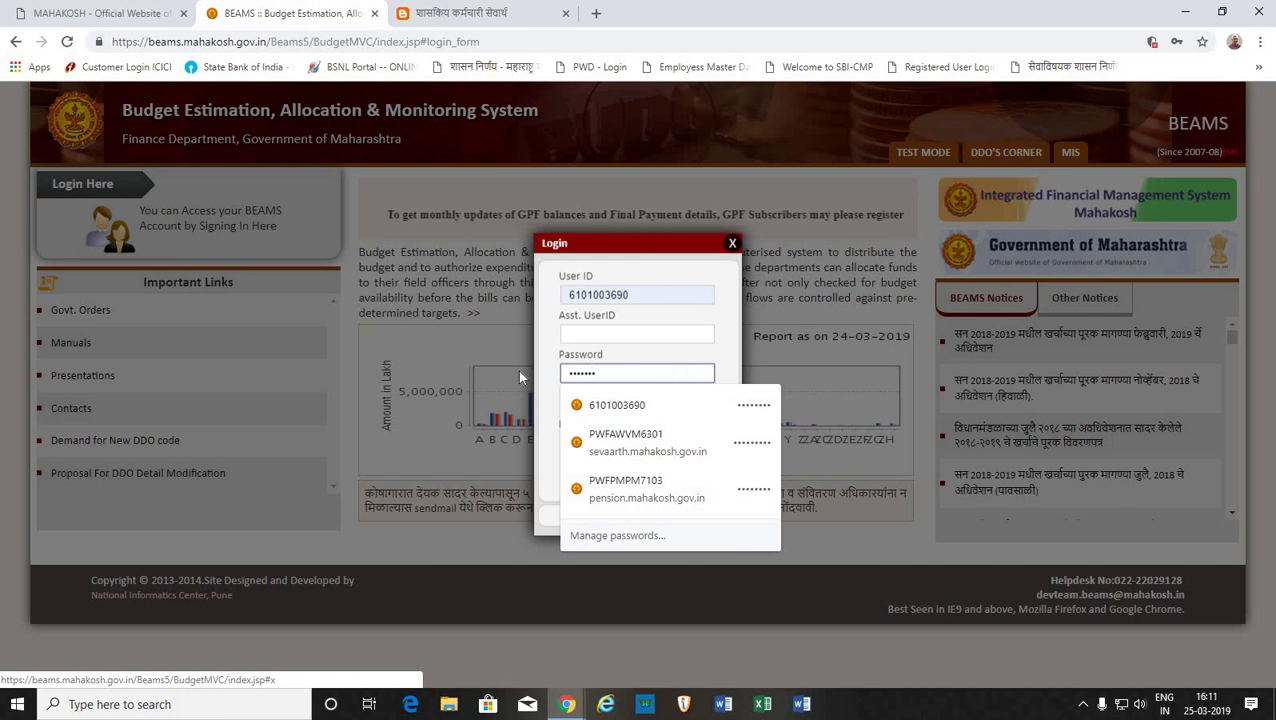
pyautogui.write('*')
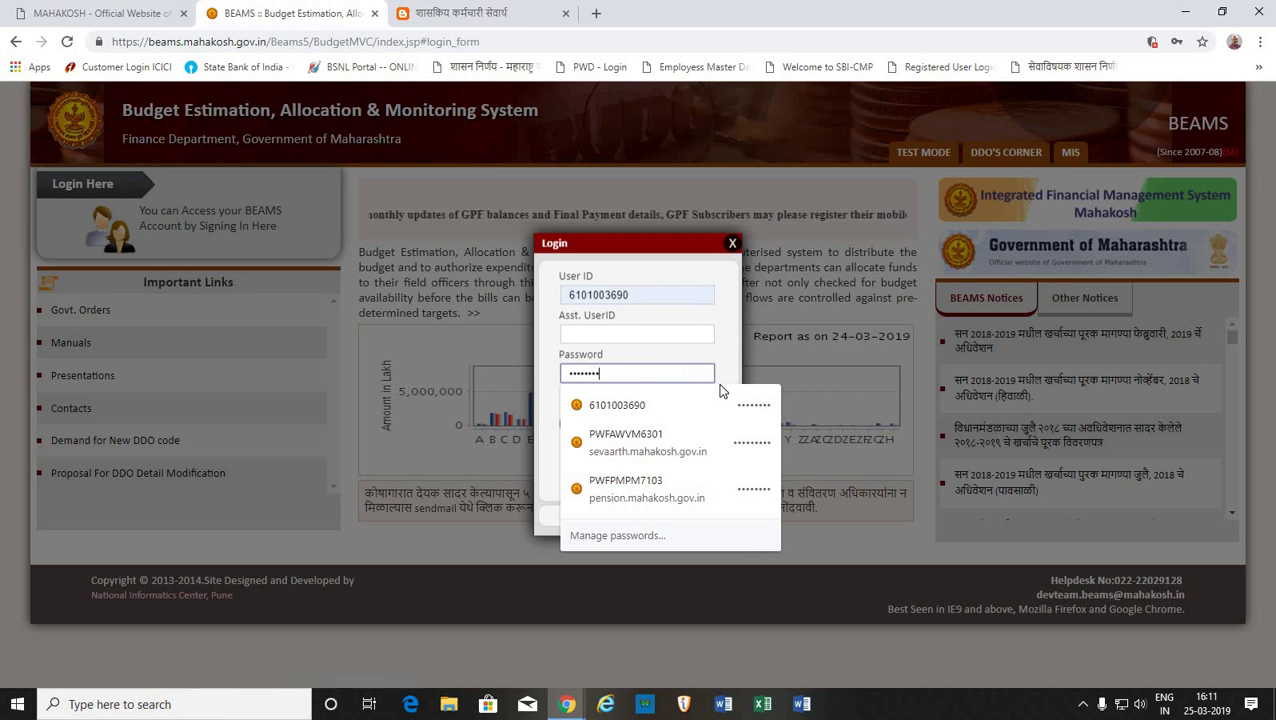
pyautogui.click(649, 442)
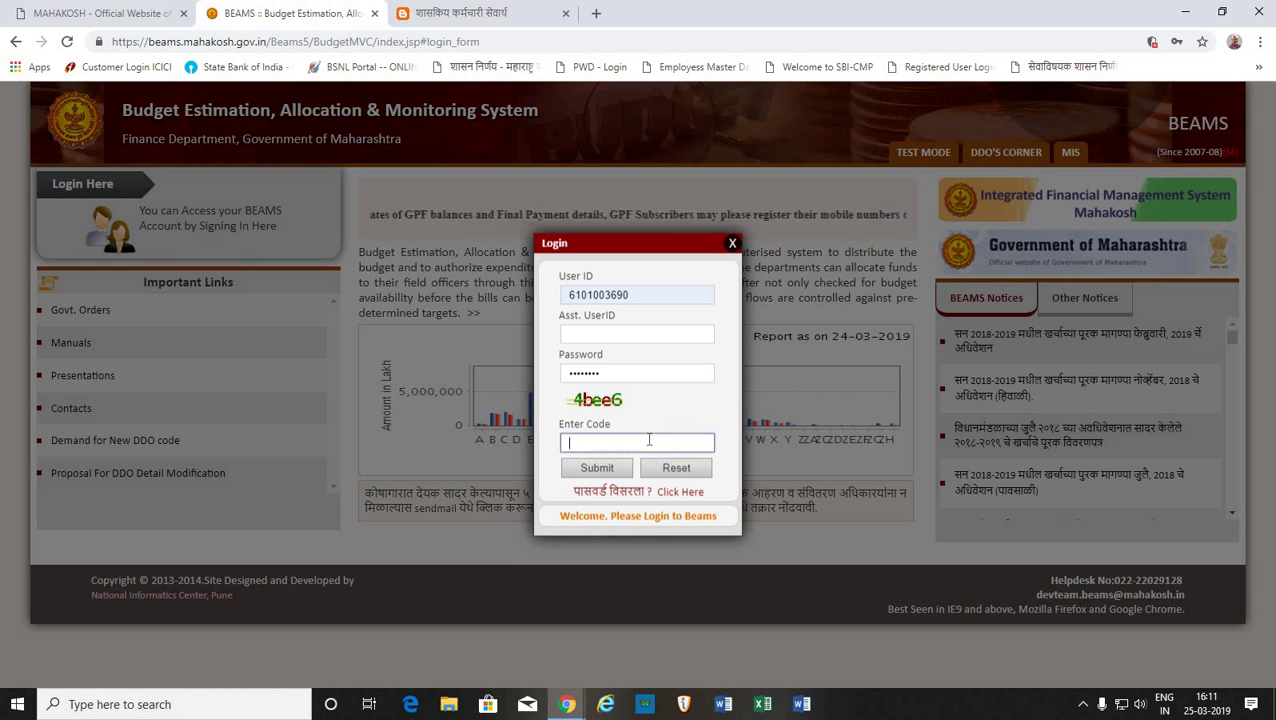
pyautogui.write('4b')
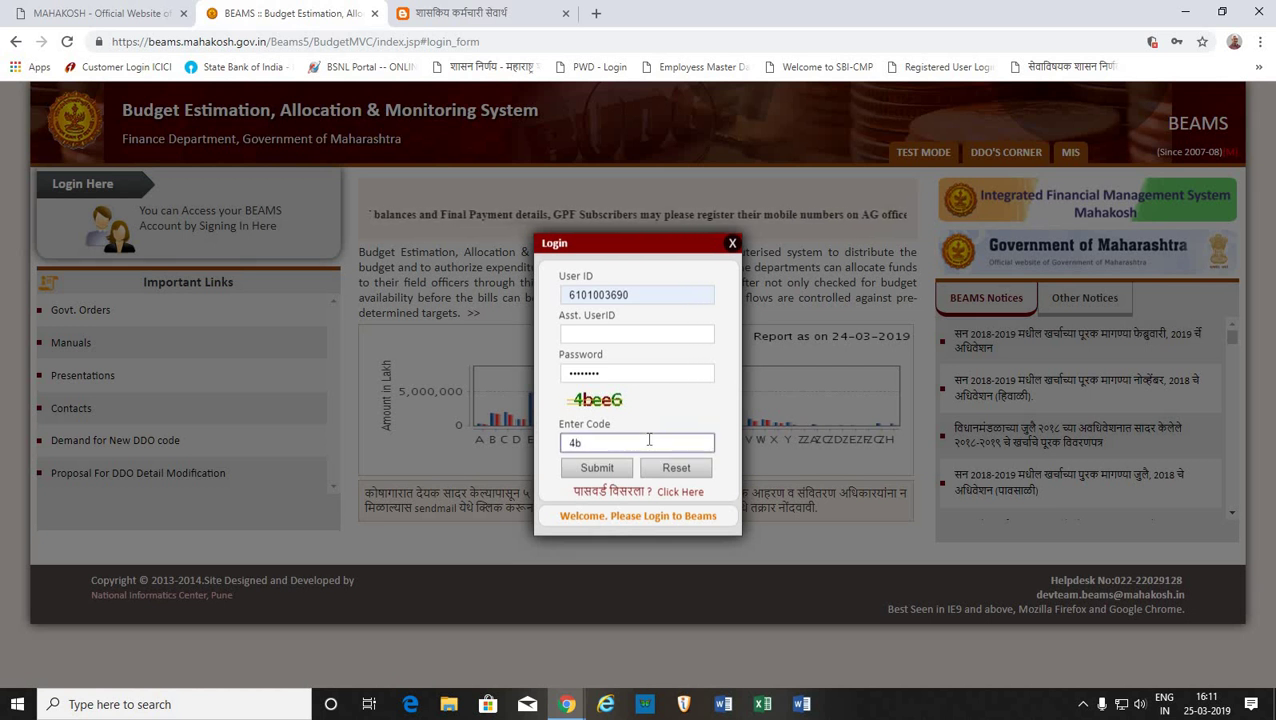
pyautogui.write('ee6')
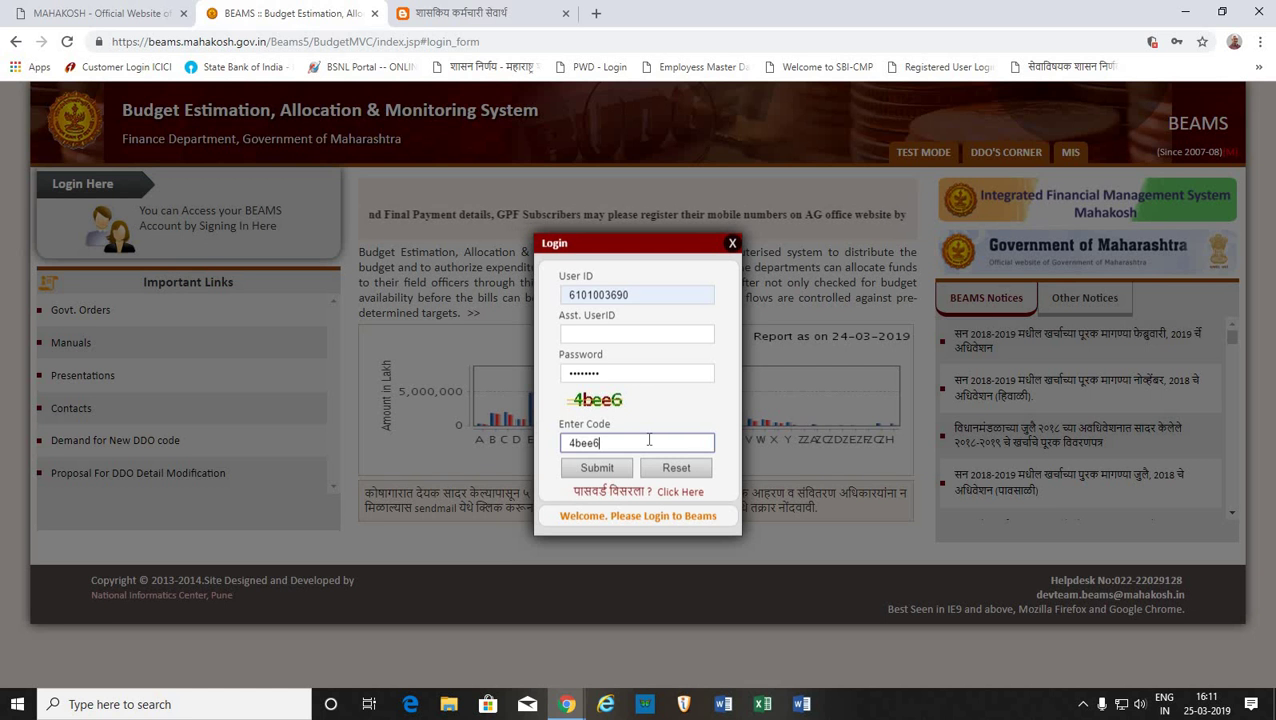
pyautogui.click(607, 469)
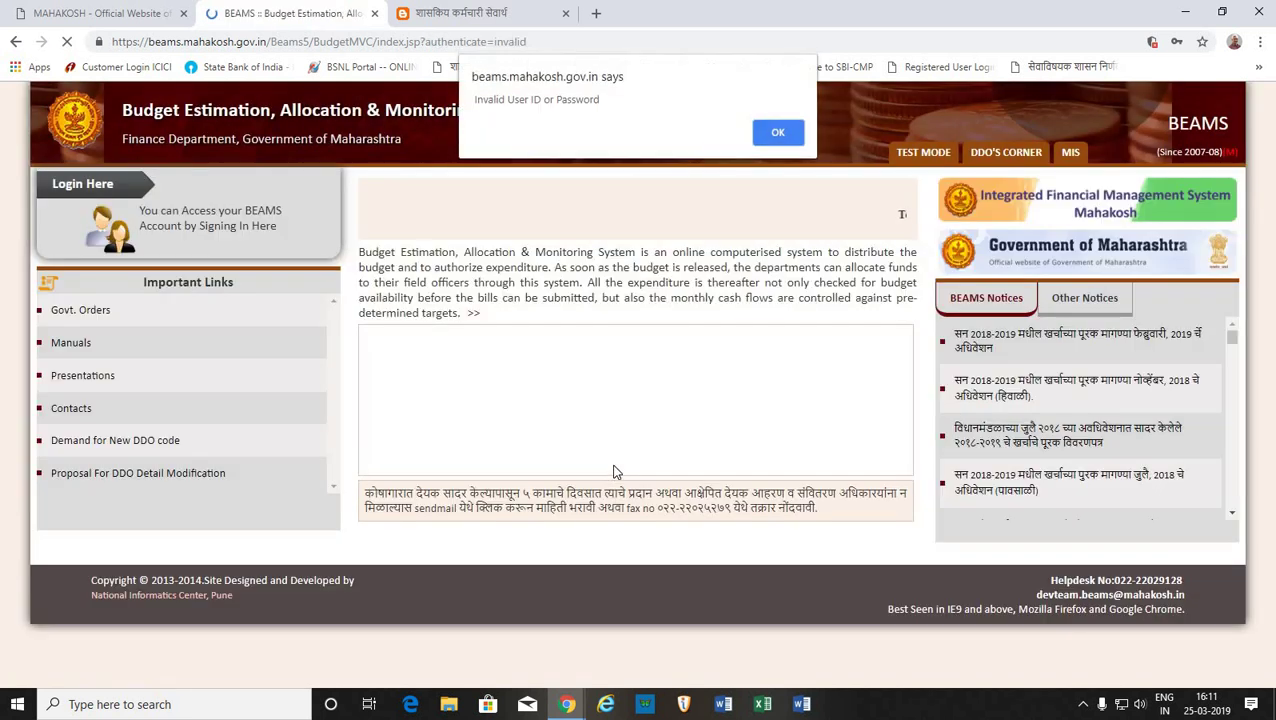
pyautogui.click(778, 133)
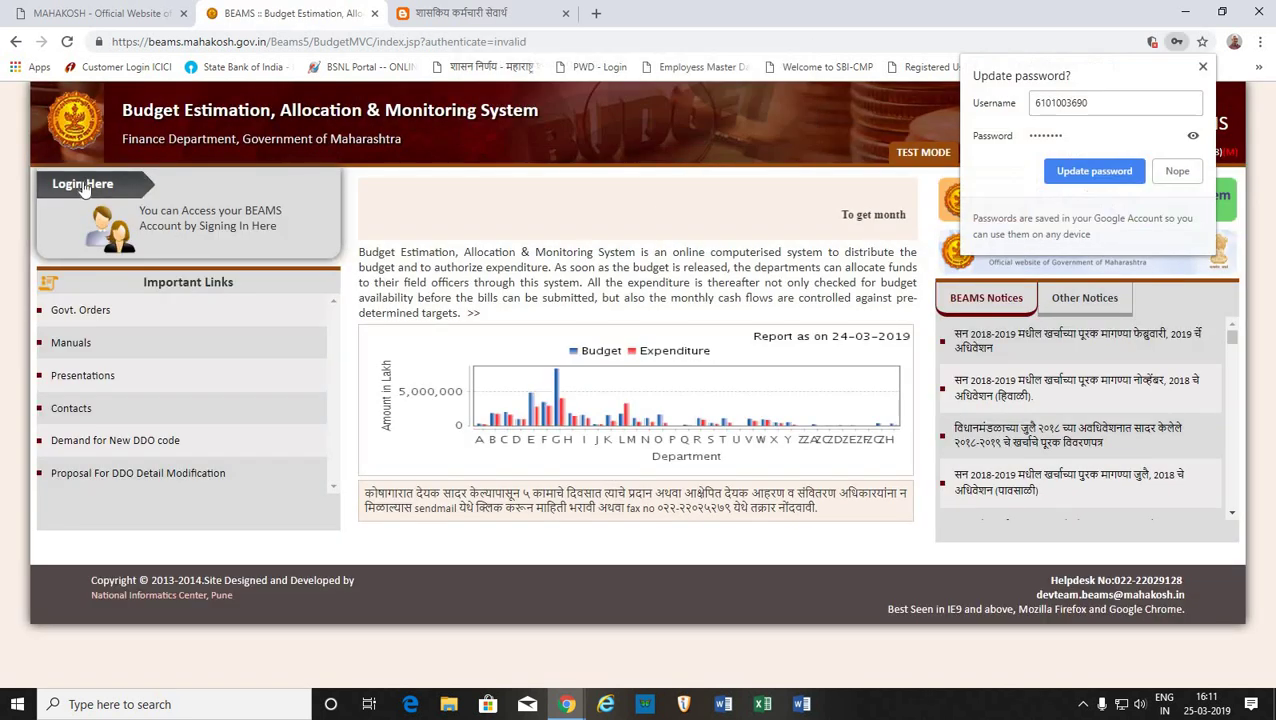
# Log in to BEAMS again, entering the account password and the displayed captcha code.
pyautogui.click(85, 186)
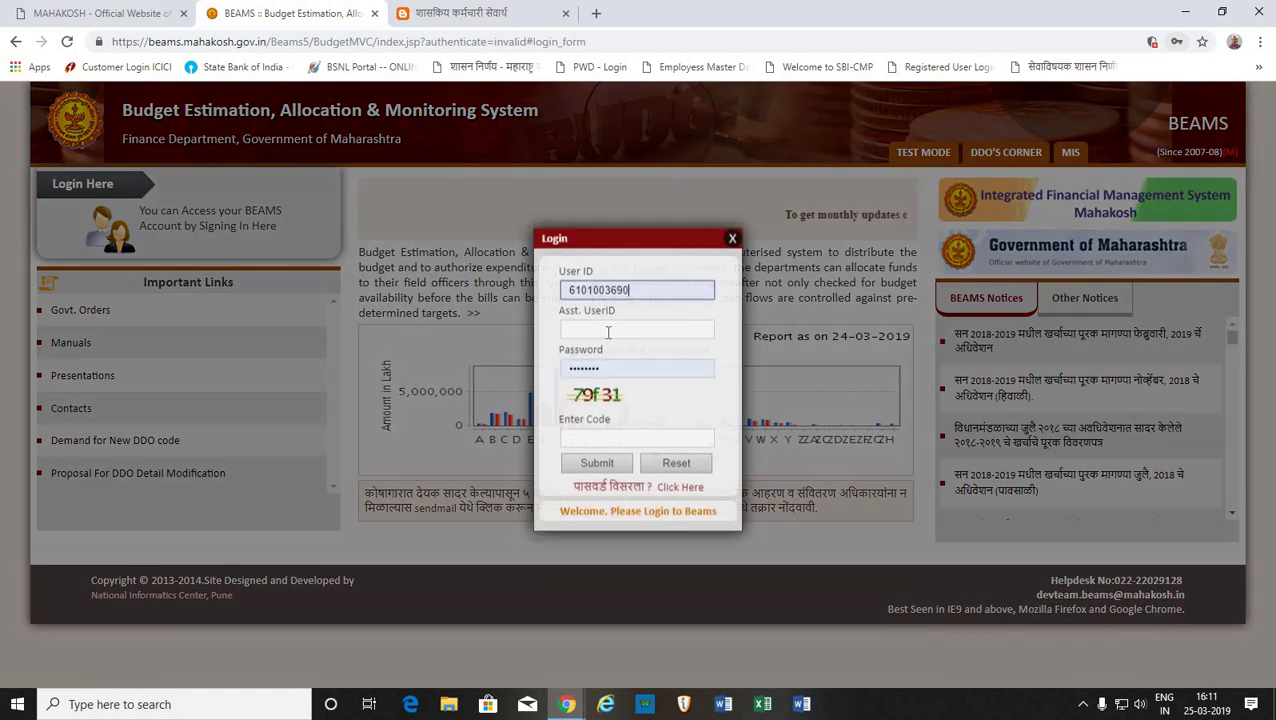
pyautogui.doubleClick(563, 374)
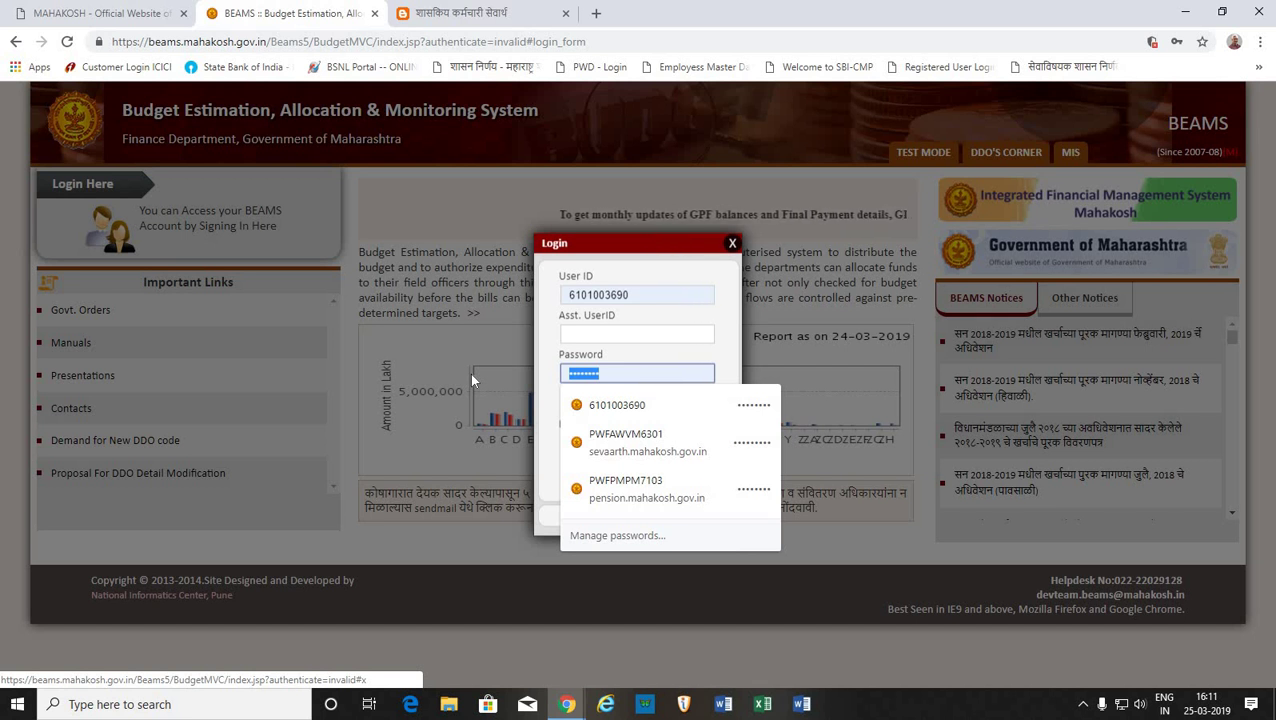
pyautogui.write('•••')
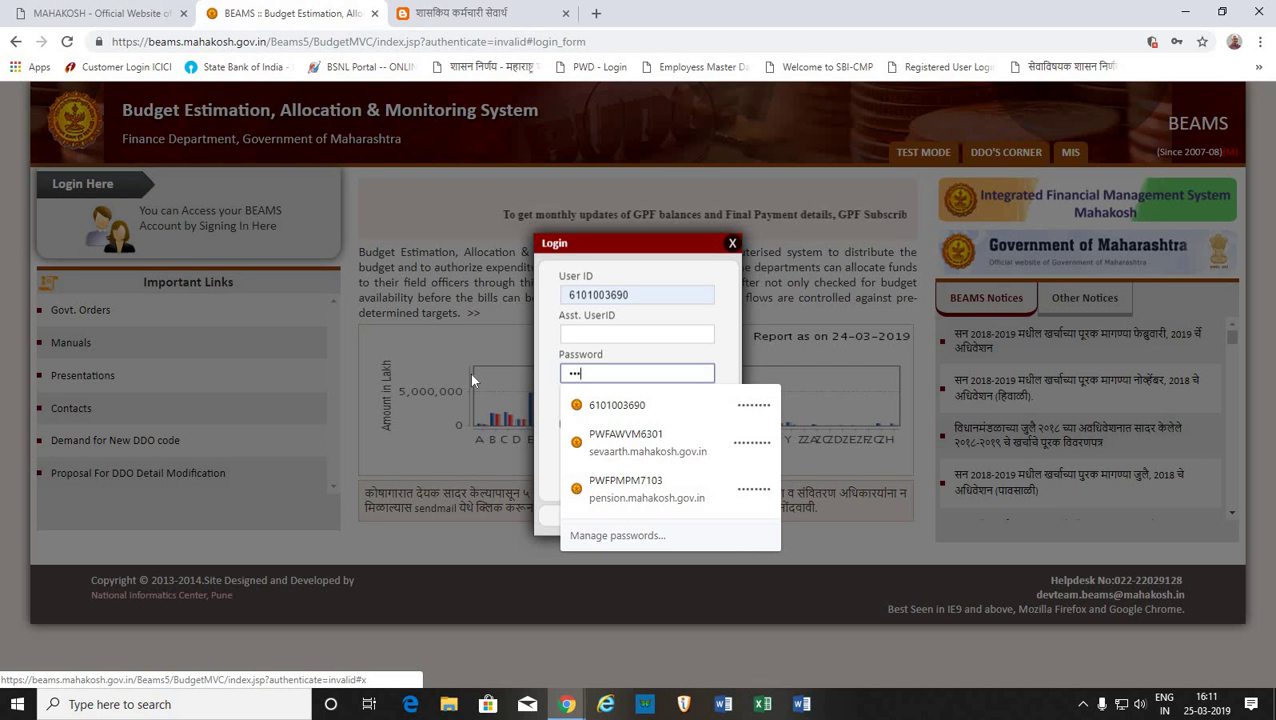
pyautogui.write('•••')
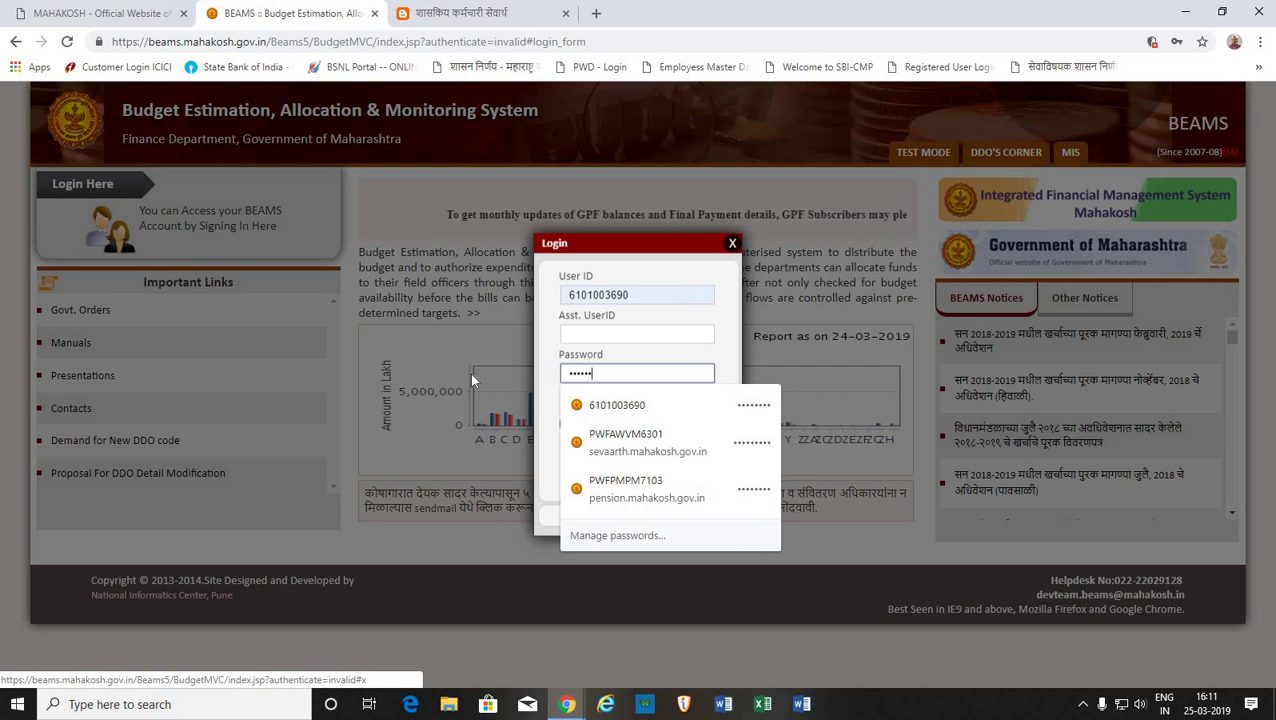
pyautogui.write('•')
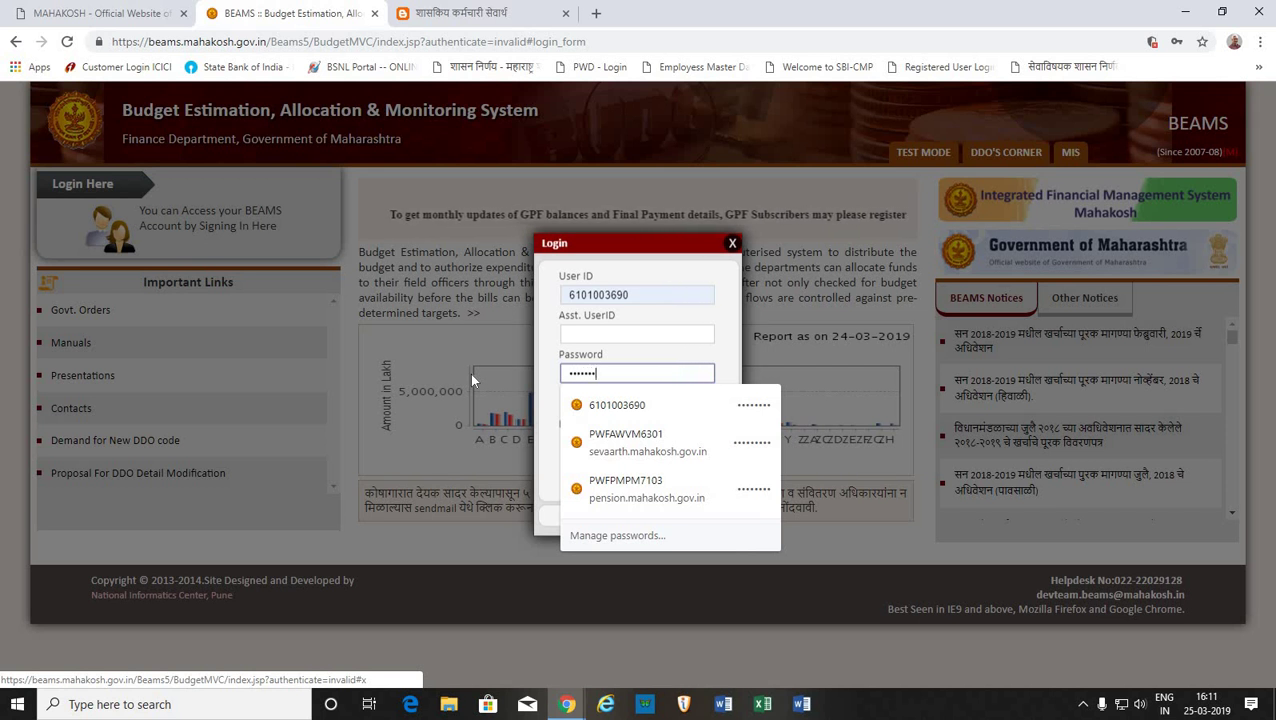
pyautogui.write('•')
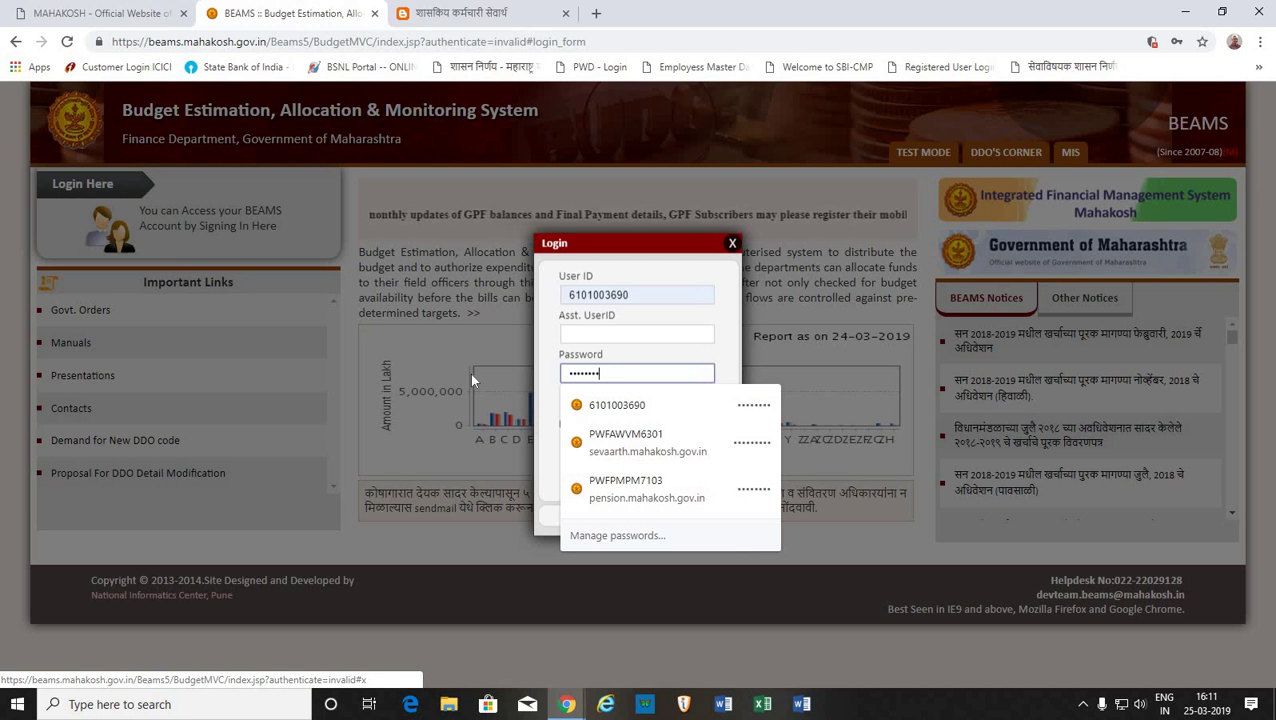
pyautogui.press('Tab')
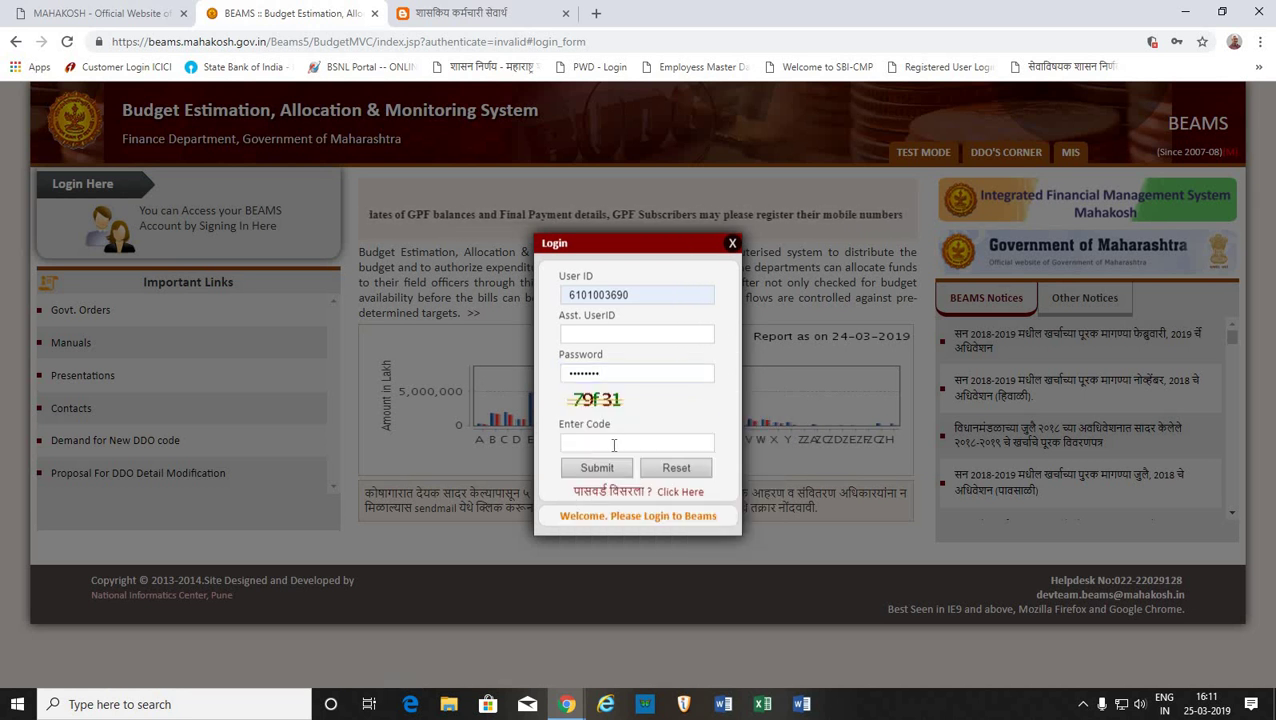
pyautogui.click(615, 443)
pyautogui.write('7')
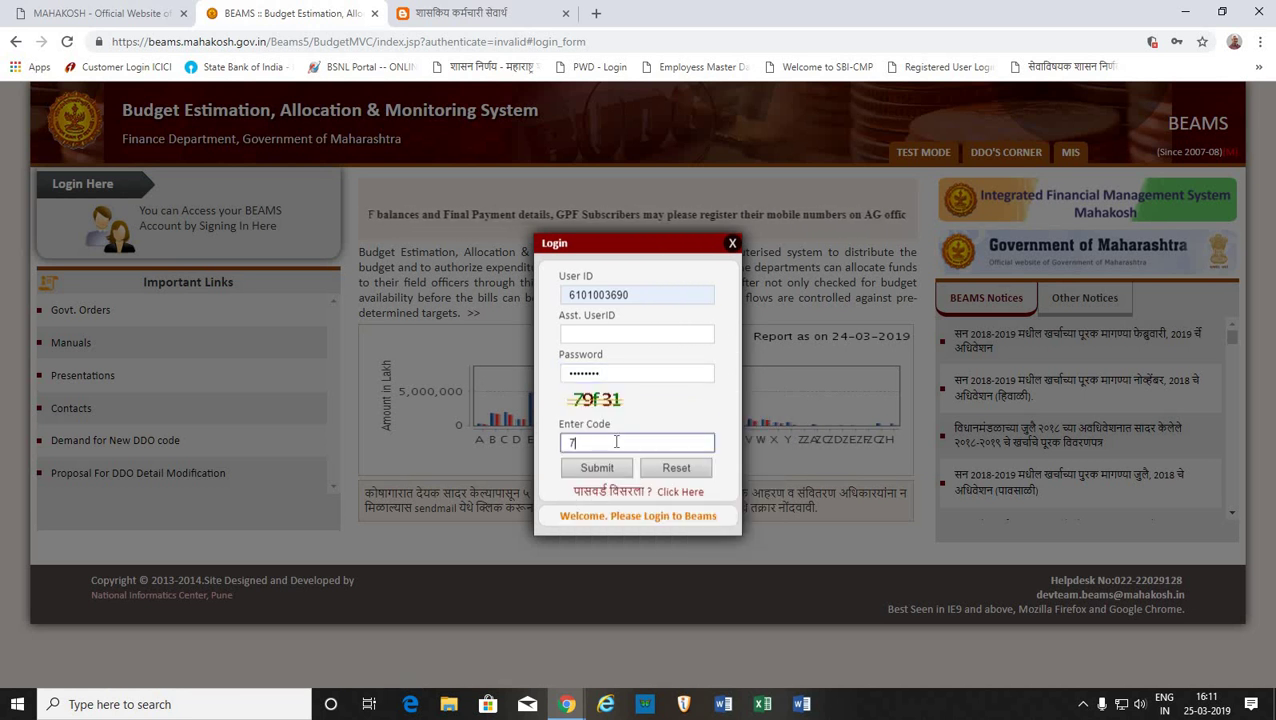
pyautogui.write('9f')
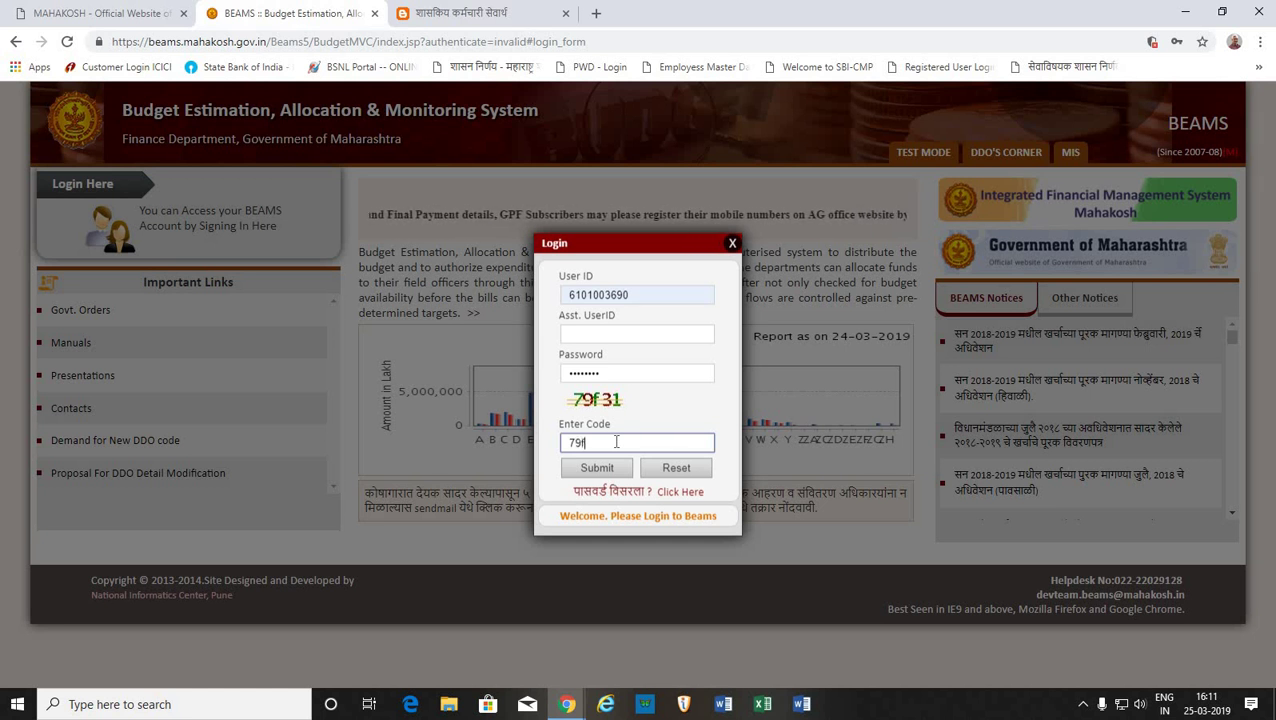
pyautogui.write('31')
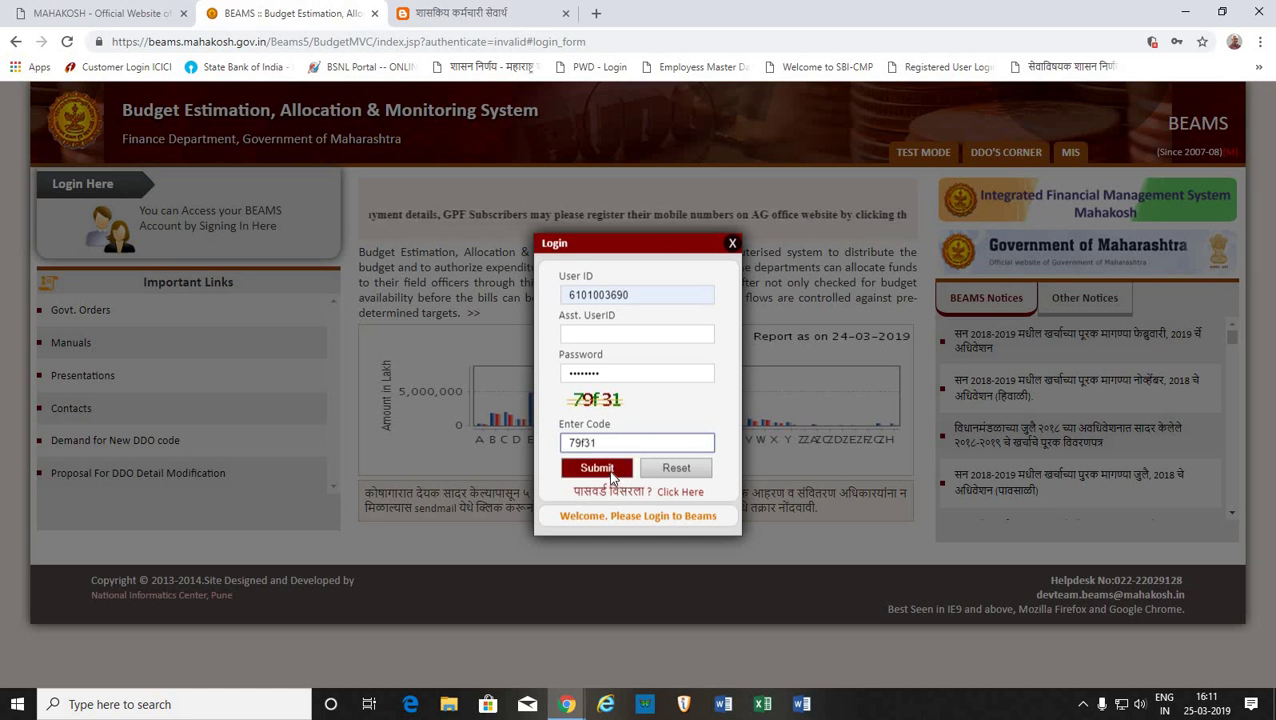
pyautogui.click(597, 468)
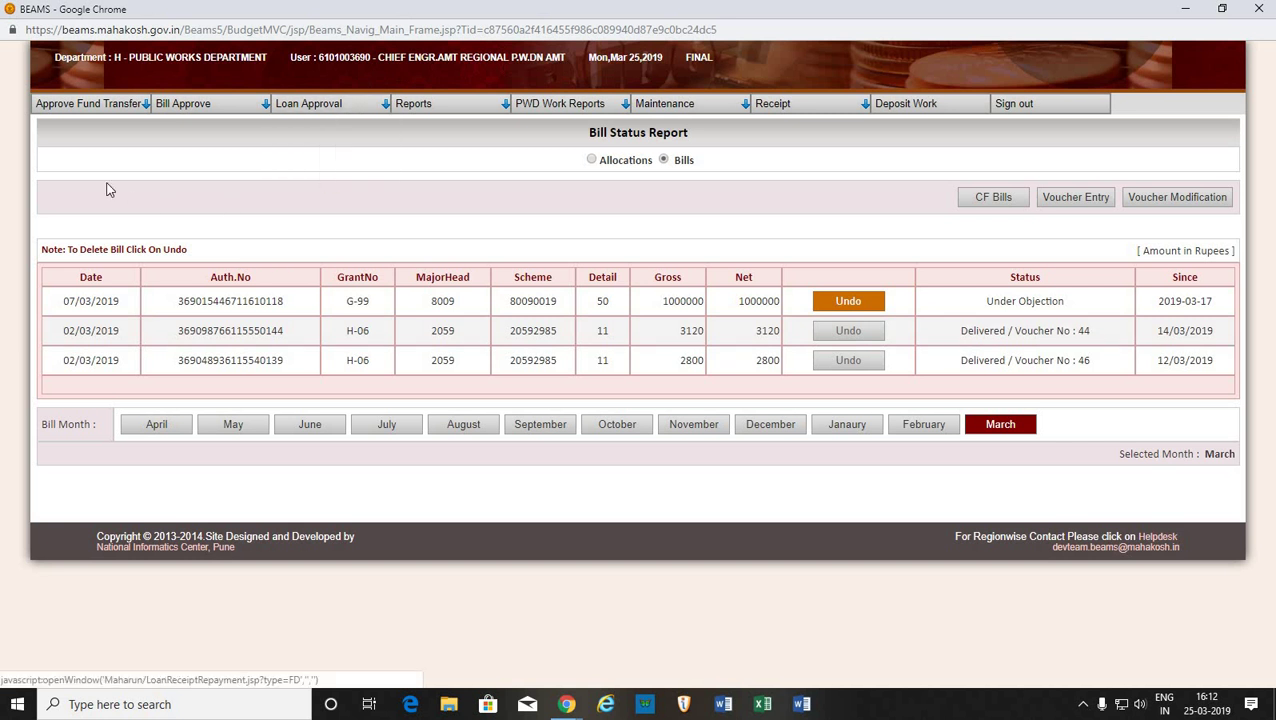
# Open the pending carry forward/backward cash flow changes for multiple schemes under demand H-06, major head 2059-Public Works.
pyautogui.moveTo(63, 112)
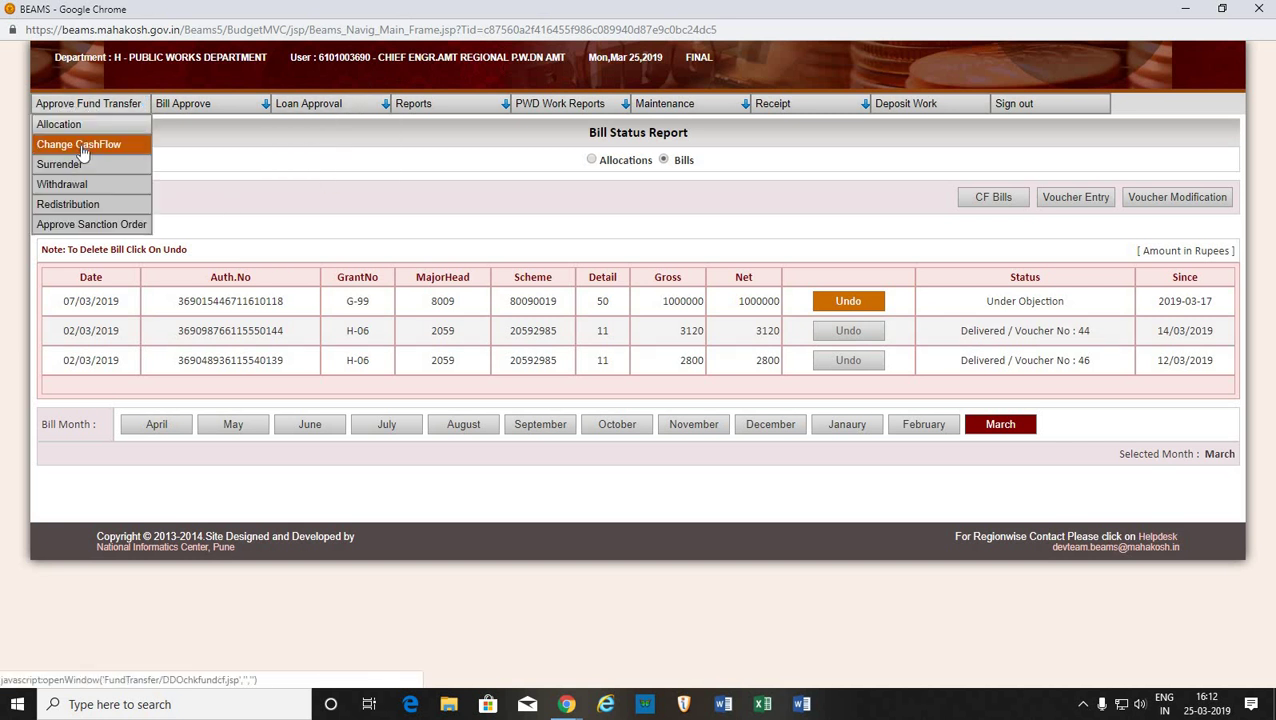
pyautogui.click(82, 146)
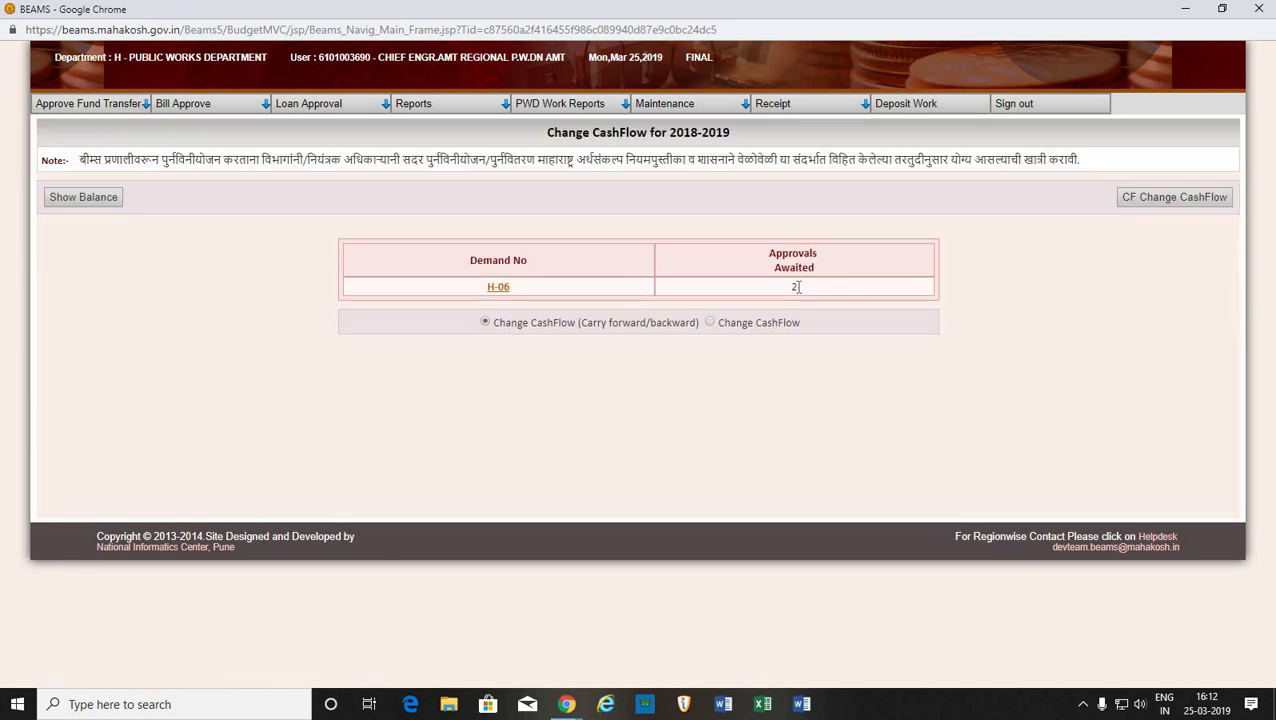
pyautogui.click(500, 287)
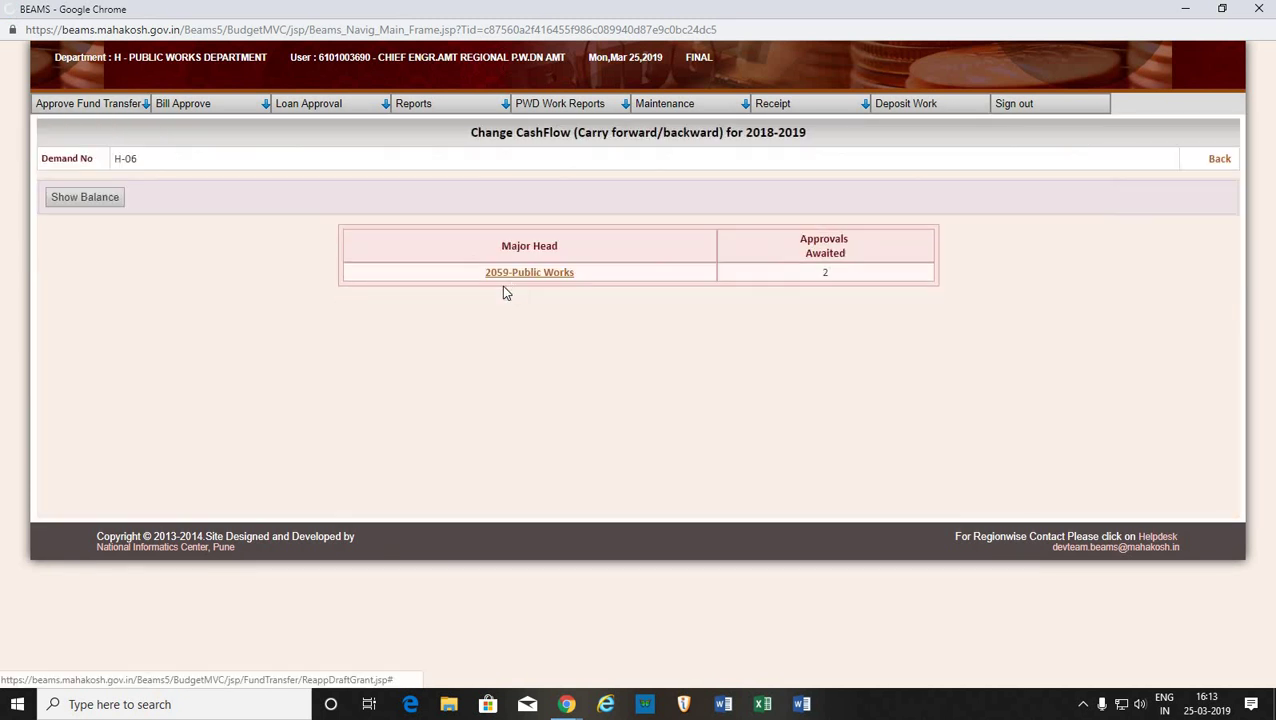
pyautogui.click(561, 278)
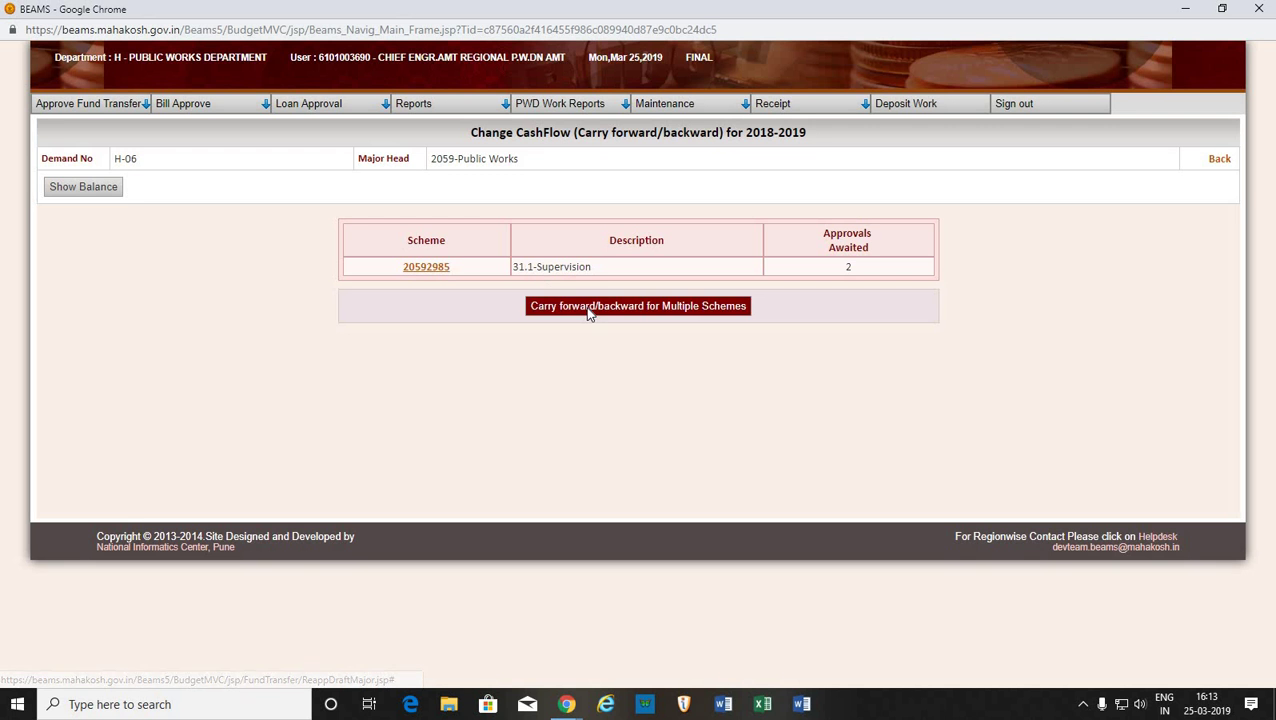
pyautogui.click(590, 306)
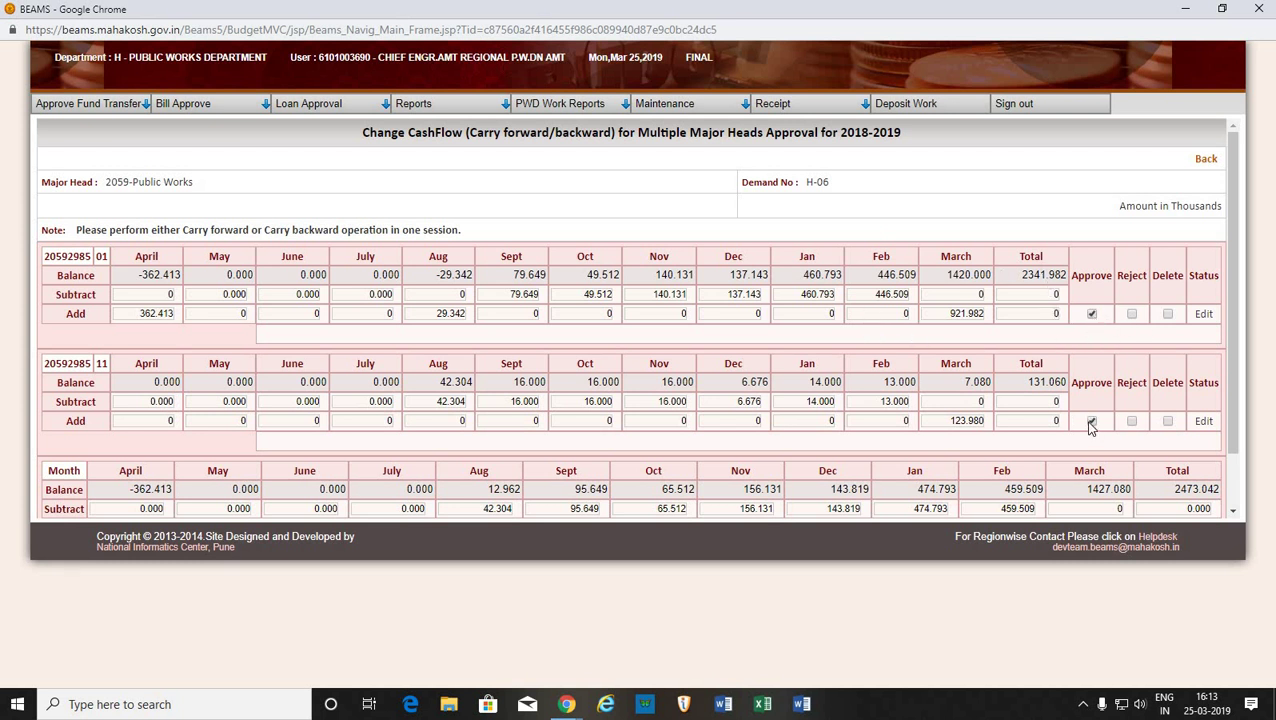
# Generate the final statement approving the cash flow changes for detail heads 01 and 11, and save it.
pyautogui.scroll(-1, 1085, 424)
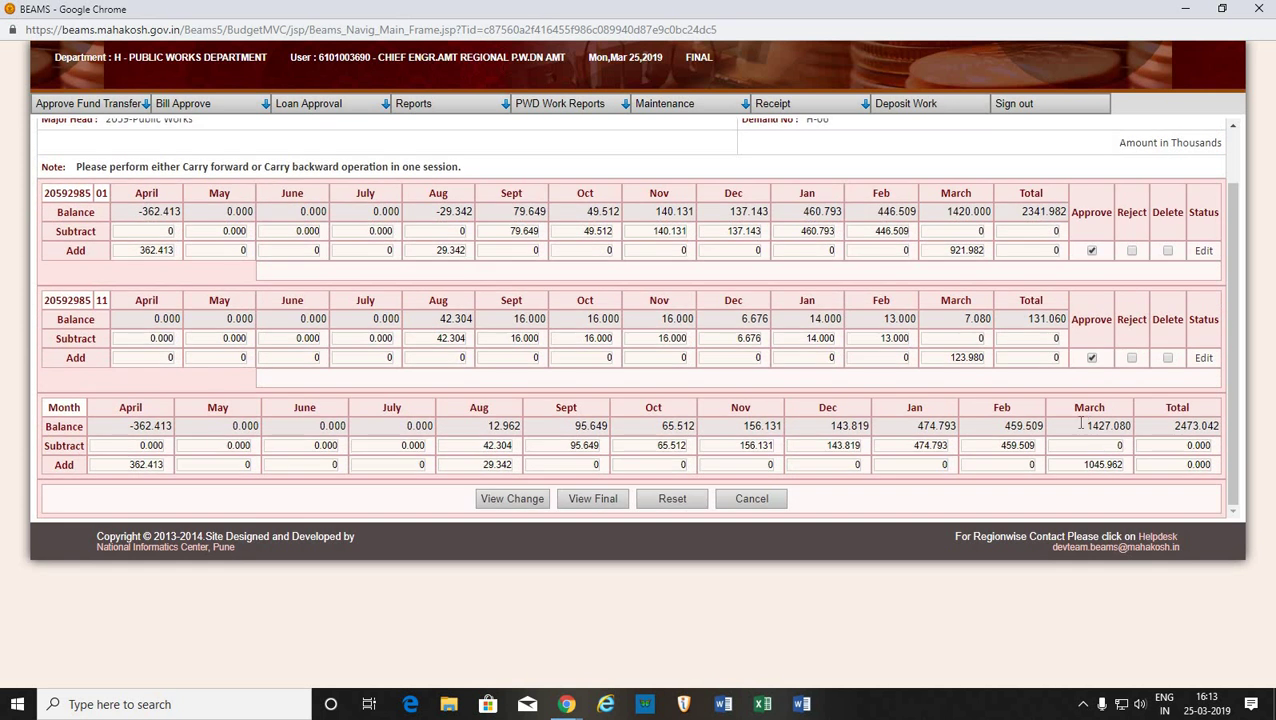
pyautogui.click(517, 503)
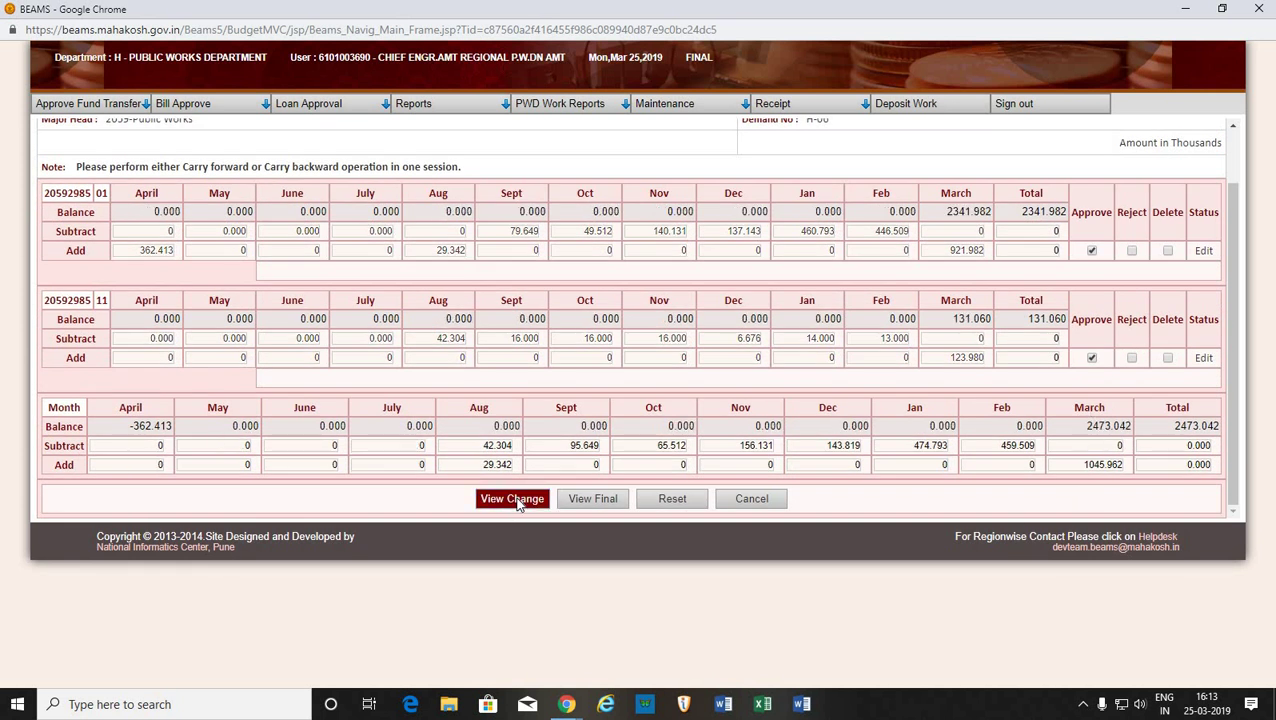
pyautogui.click(594, 499)
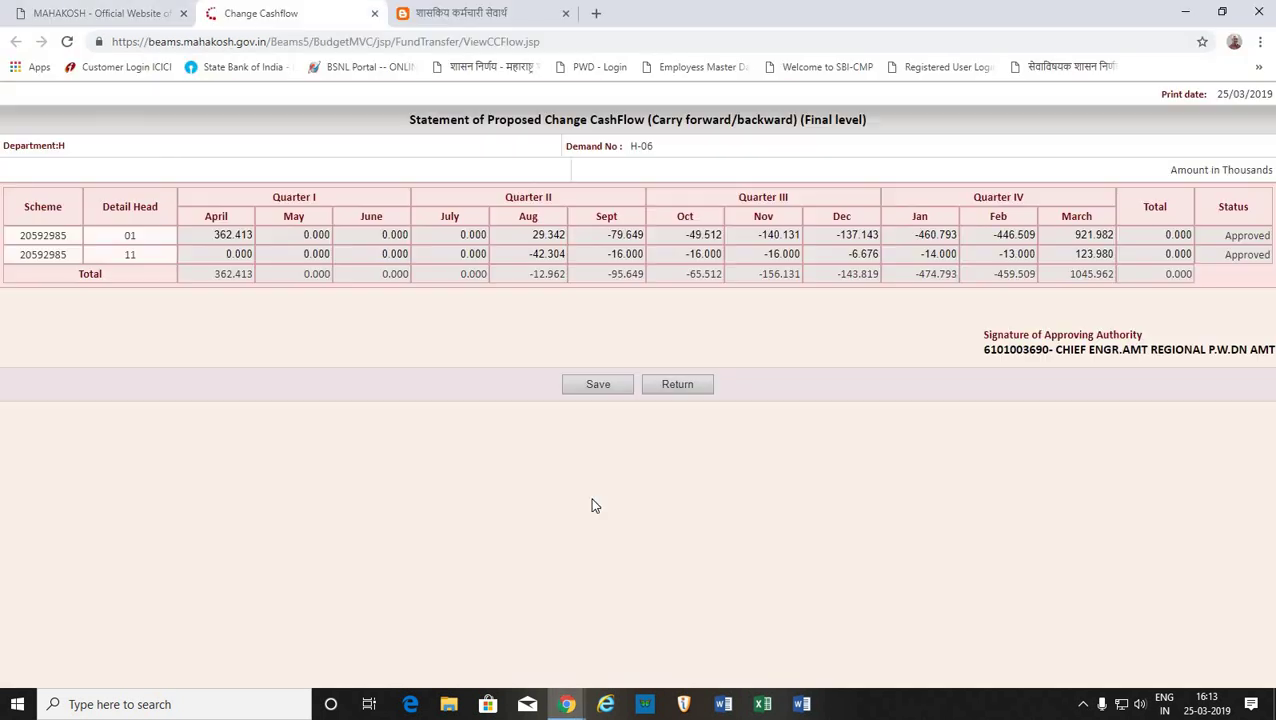
pyautogui.click(600, 386)
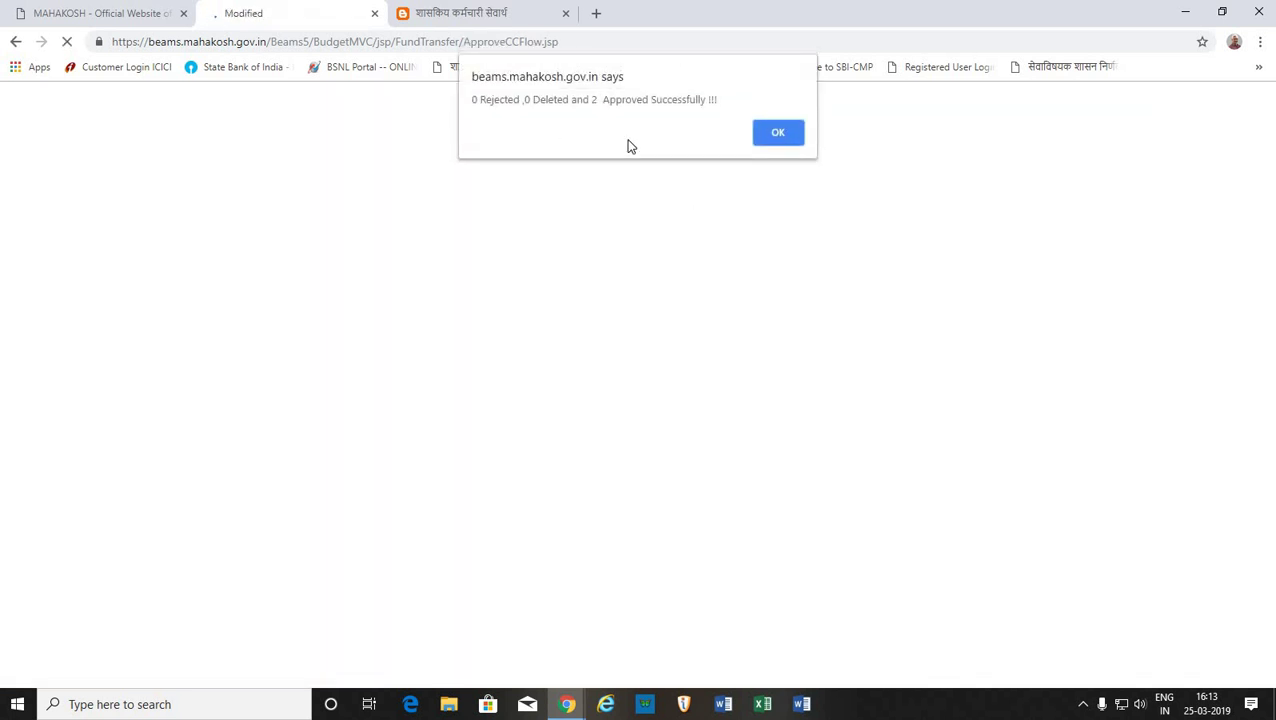
pyautogui.click(766, 134)
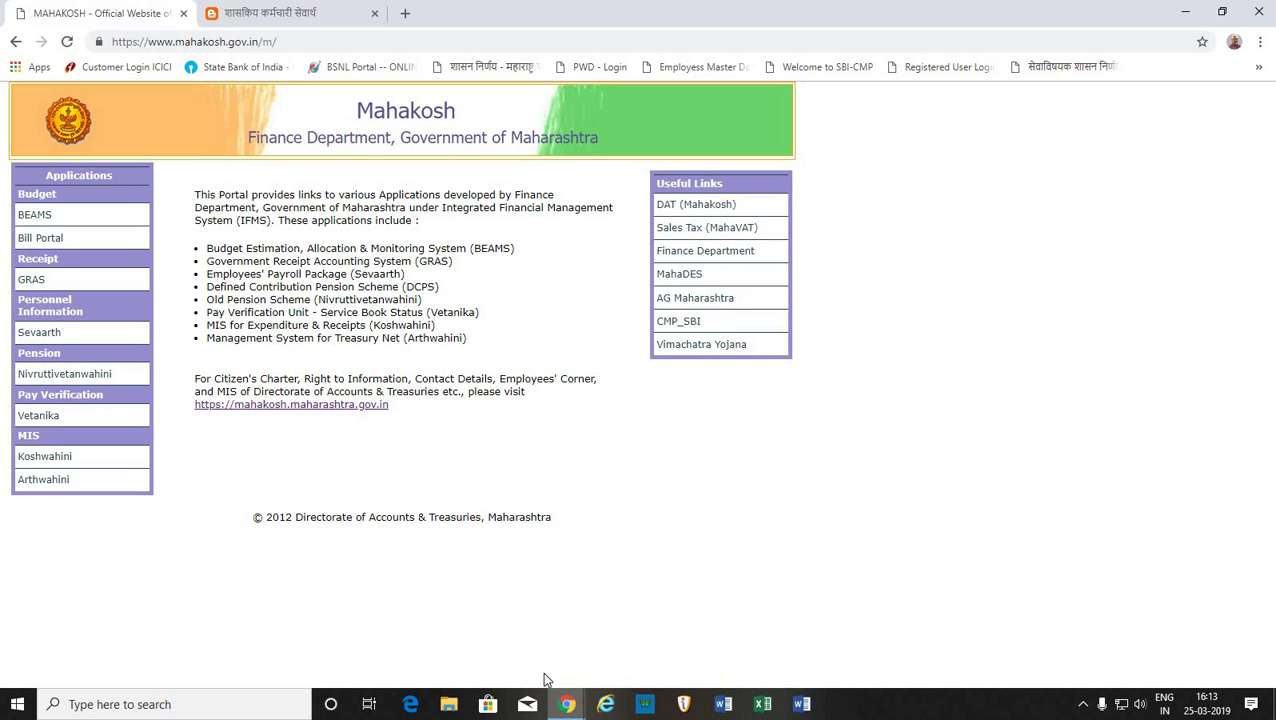
# Bring up the final-level BEAMS window, and switch from it to the draft-level BEAMS window.
pyautogui.click(567, 704)
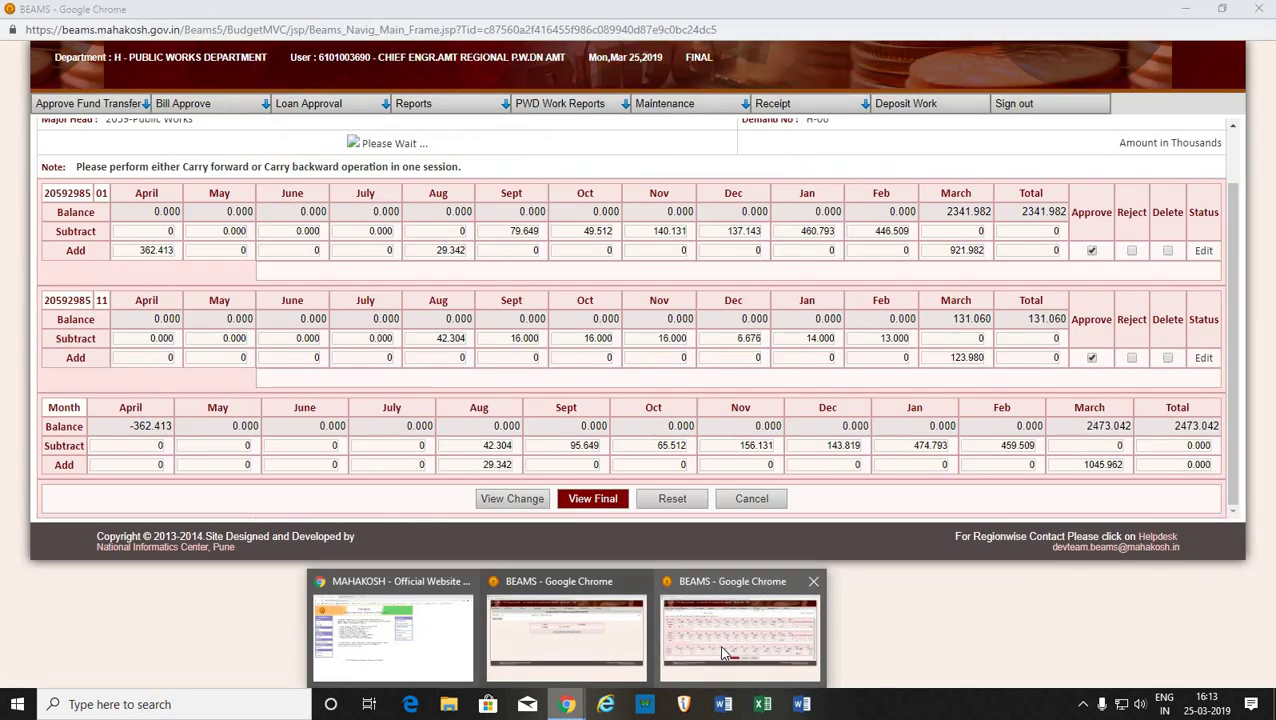
pyautogui.click(718, 645)
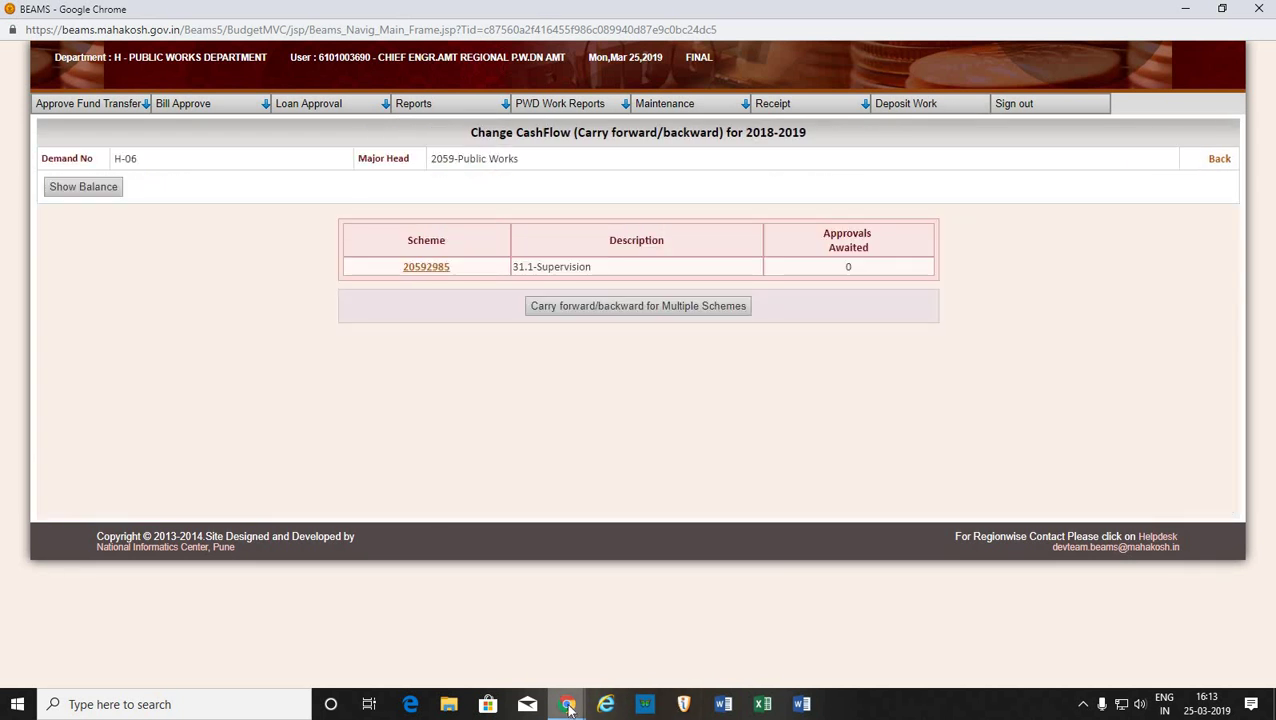
pyautogui.click(567, 704)
pyautogui.click(563, 572)
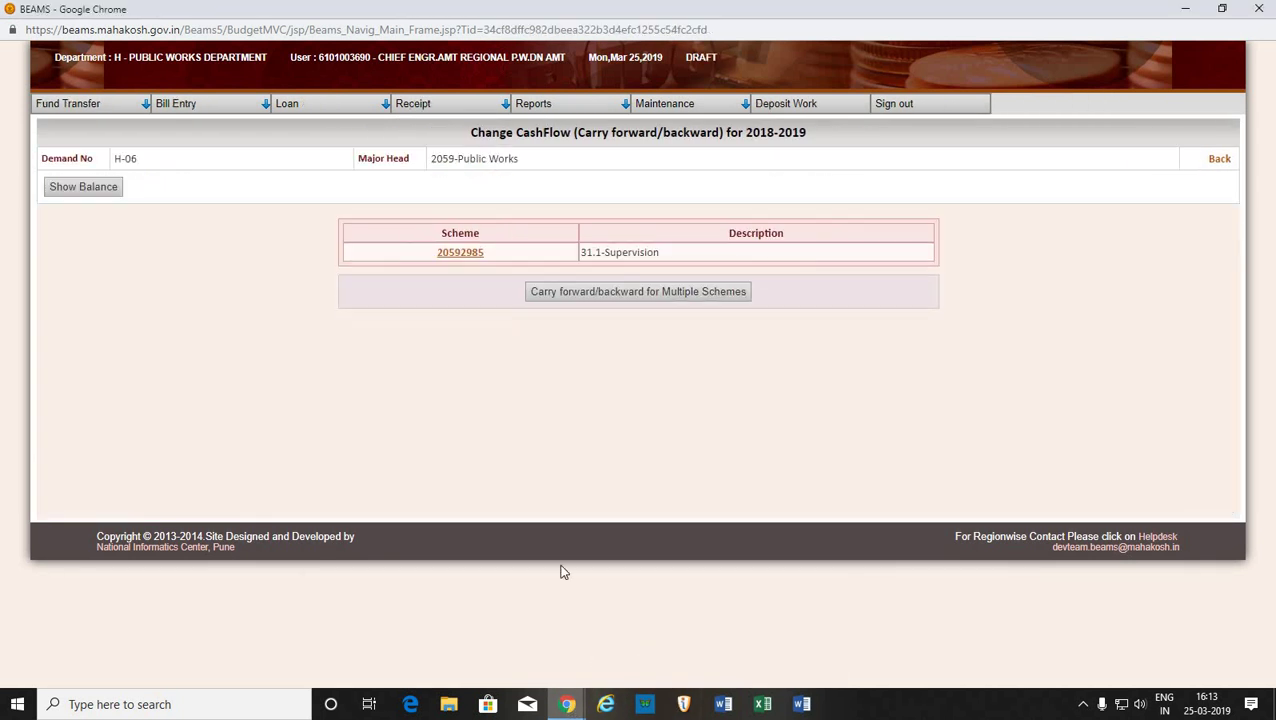
# Open the Surrender function and go to demand H-06, major head 2059-Public Works, scheme 20592985.
pyautogui.click(94, 104)
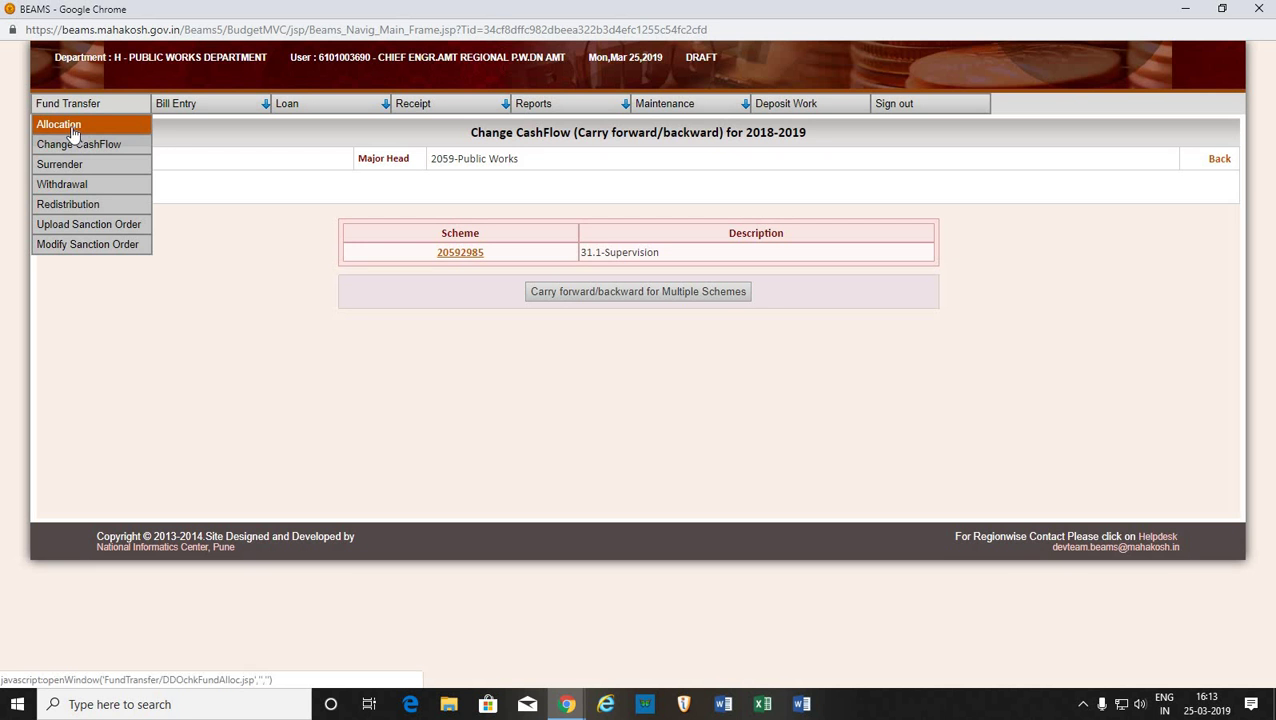
pyautogui.click(73, 133)
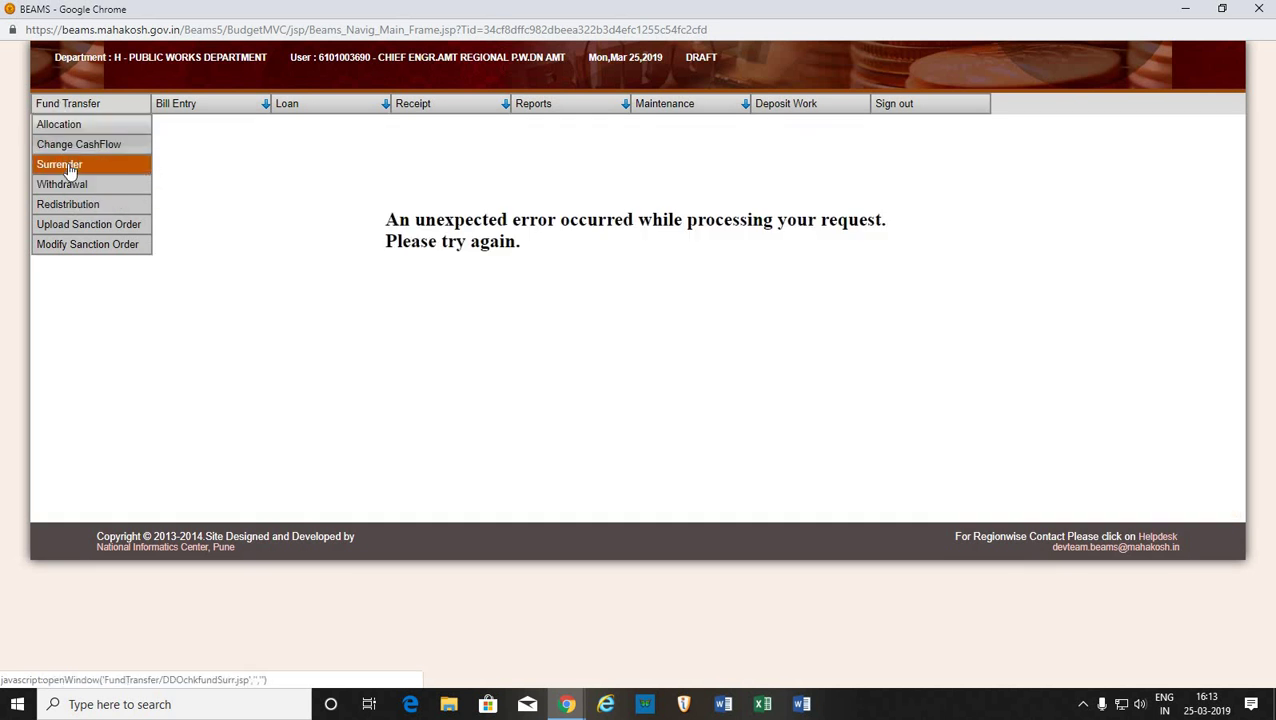
pyautogui.click(70, 168)
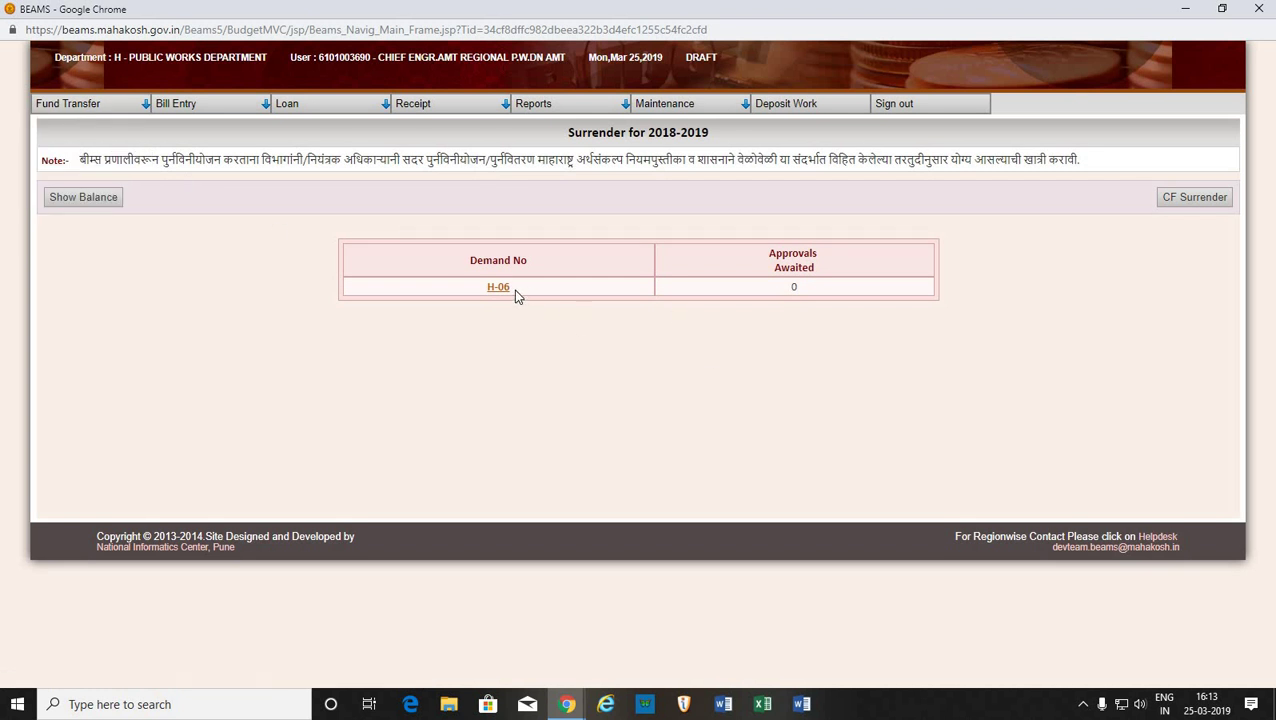
pyautogui.click(503, 290)
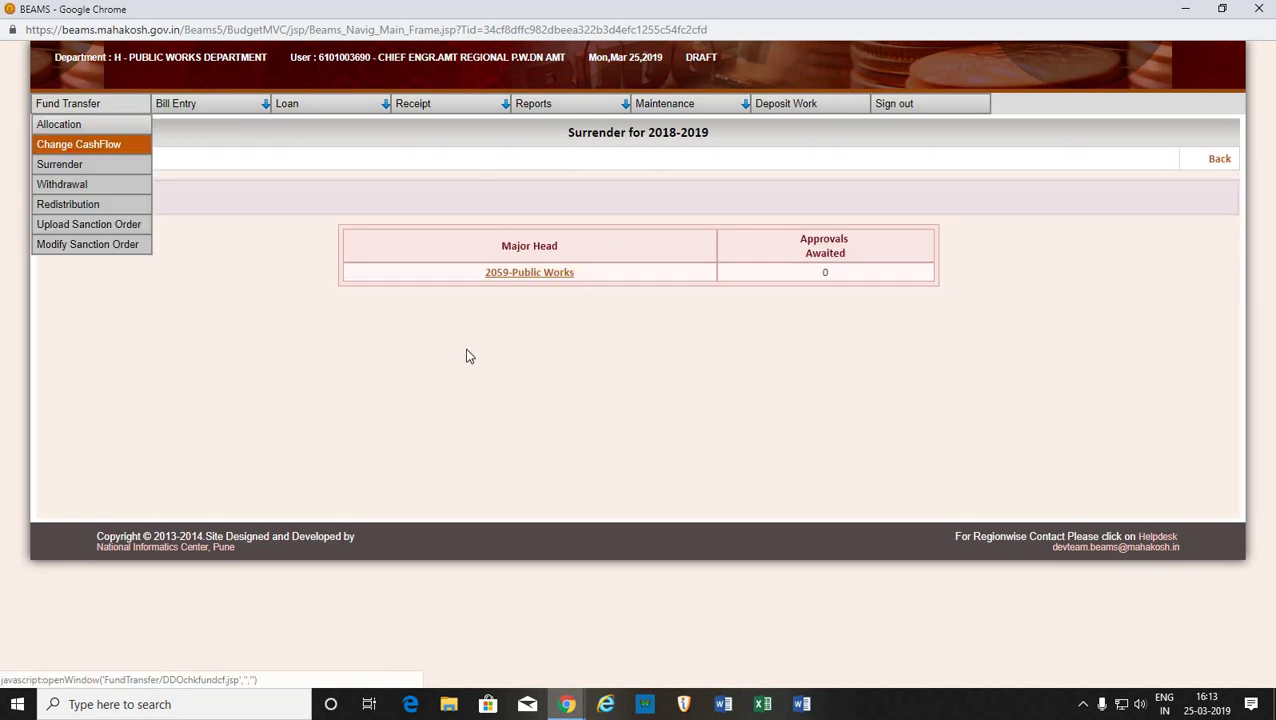
pyautogui.click(537, 278)
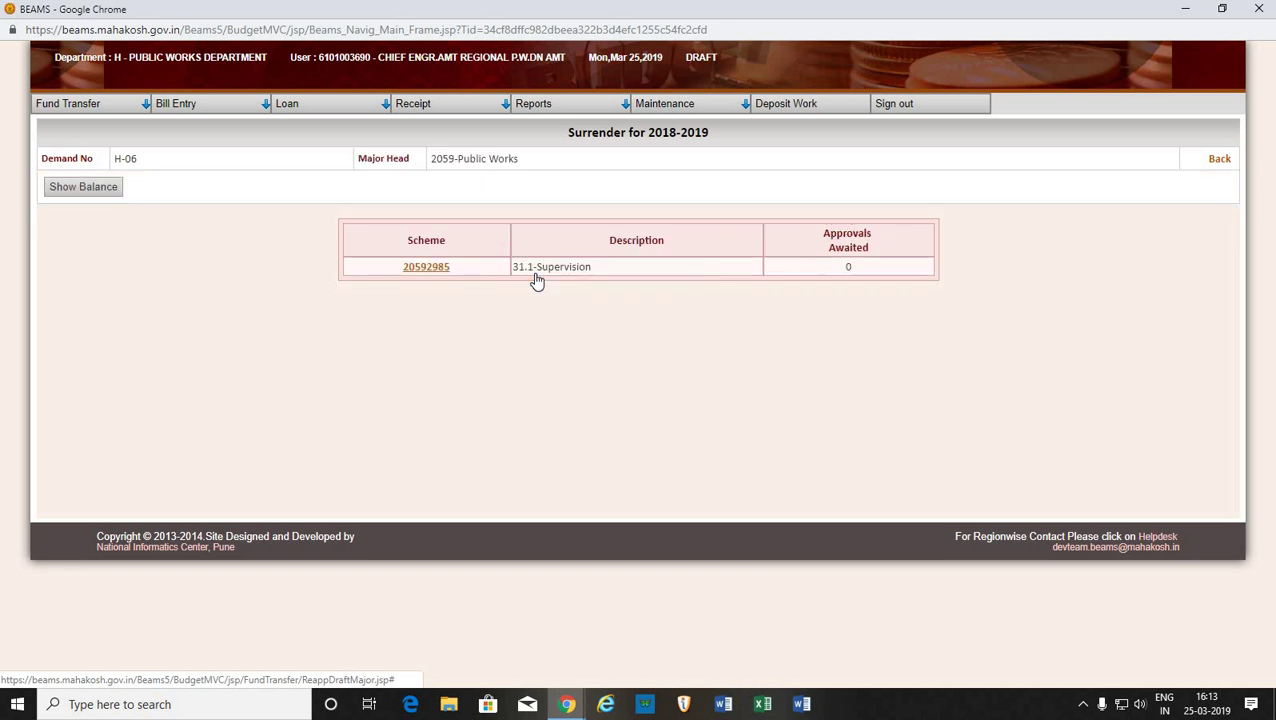
pyautogui.click(427, 267)
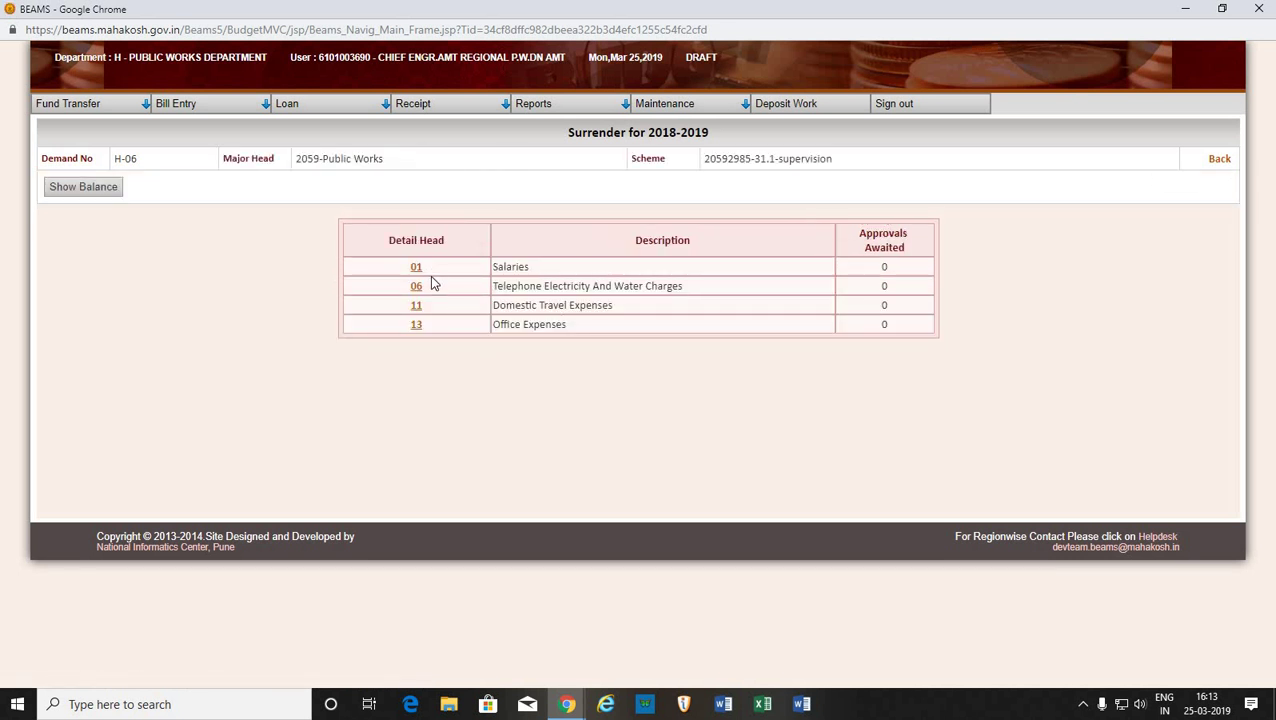
# For detail head 01-Salaries, select H0071, Chief Engineer, Public Works Region, Amravati, to surrender to, and try to view the final statement.
pyautogui.click(416, 268)
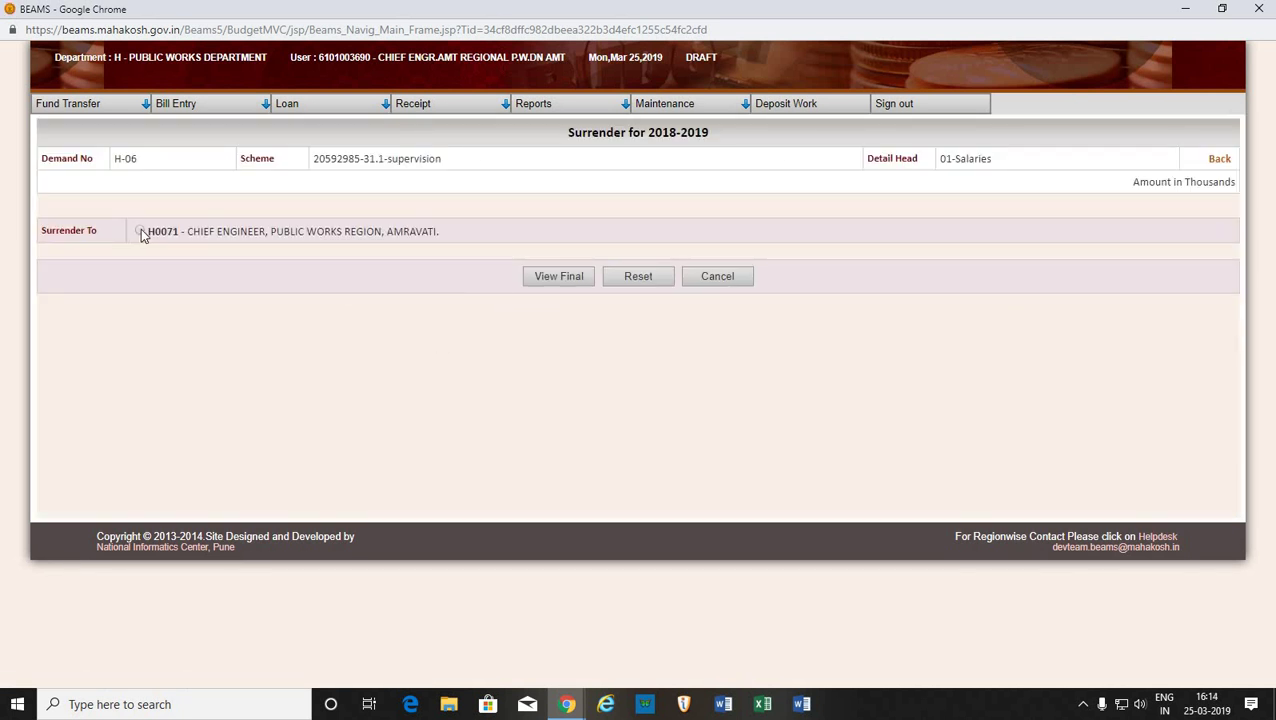
pyautogui.click(576, 282)
pyautogui.click(576, 282)
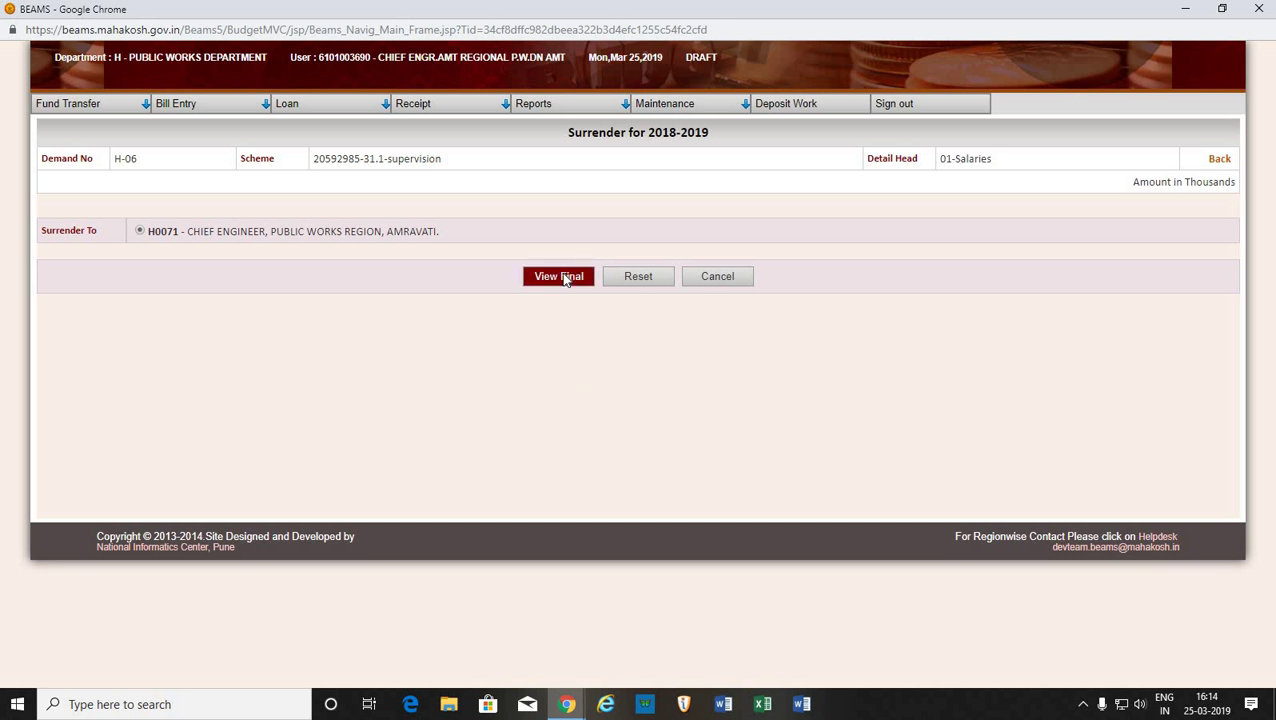
# Open the Surrender function again and go to detail head 01-Salaries under demand H-06, major head 2059-Public Works, scheme 20592985.
pyautogui.moveTo(70, 106)
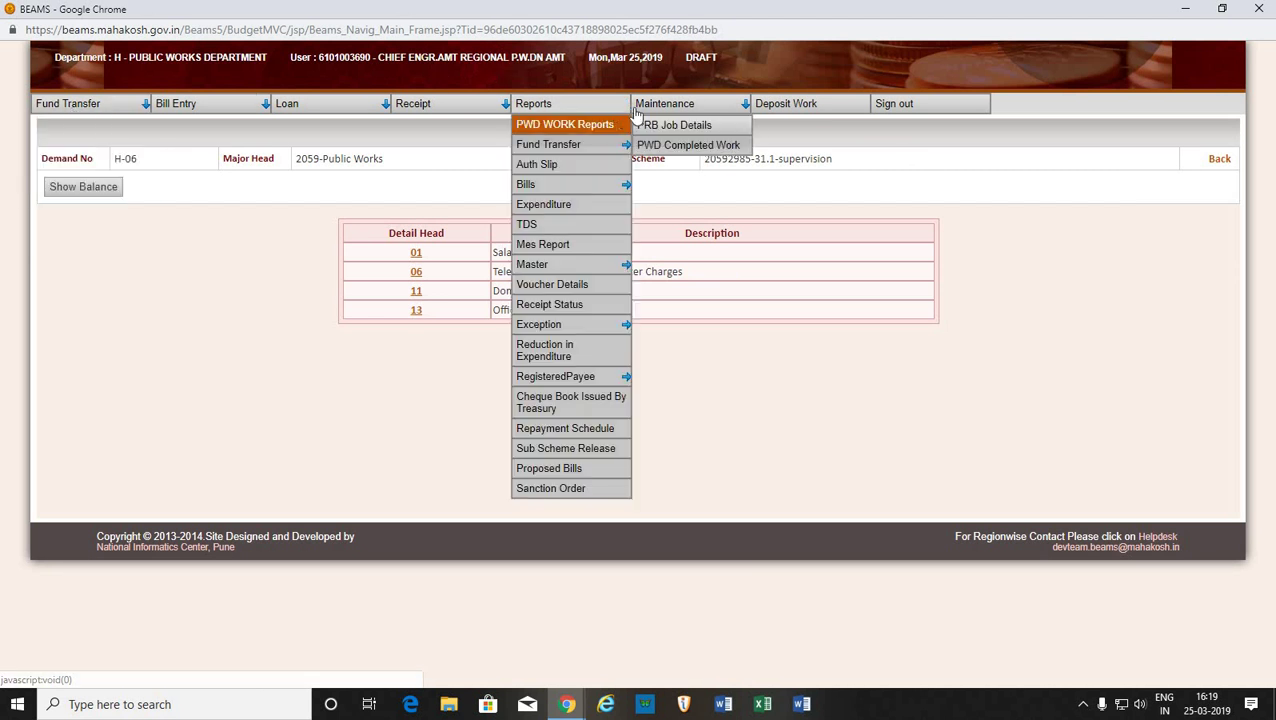
pyautogui.moveTo(68, 103)
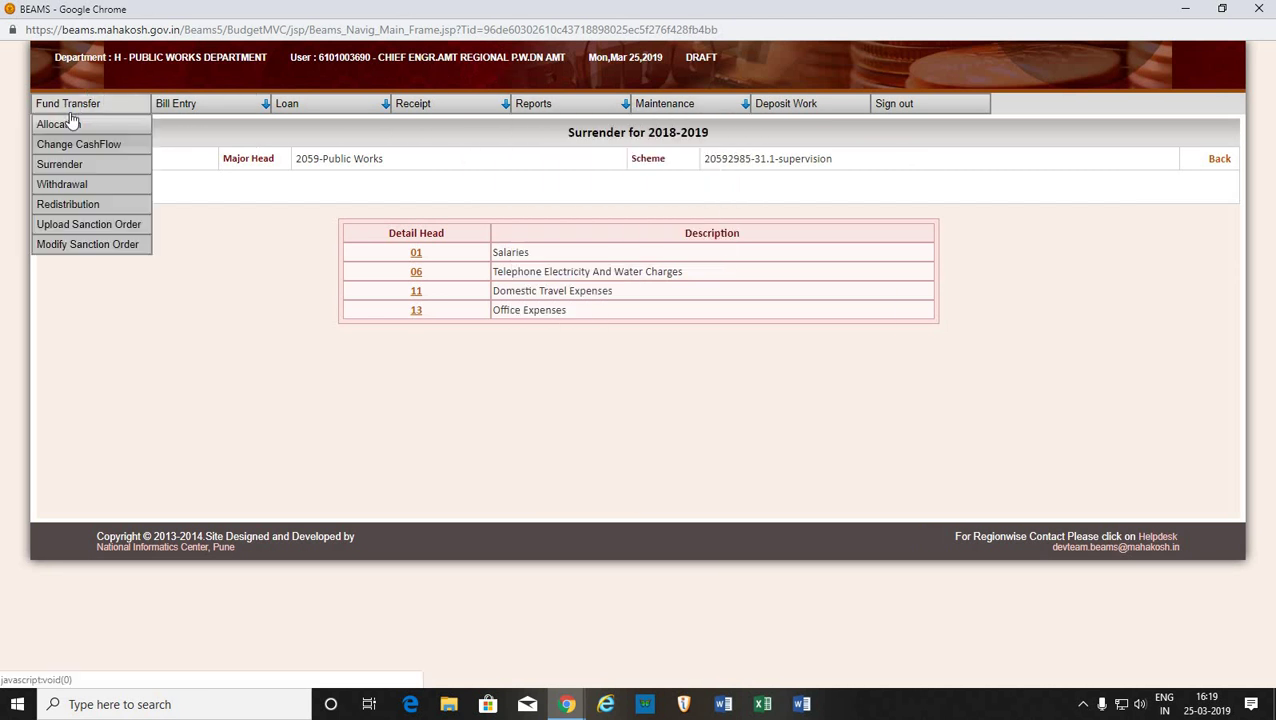
pyautogui.click(72, 166)
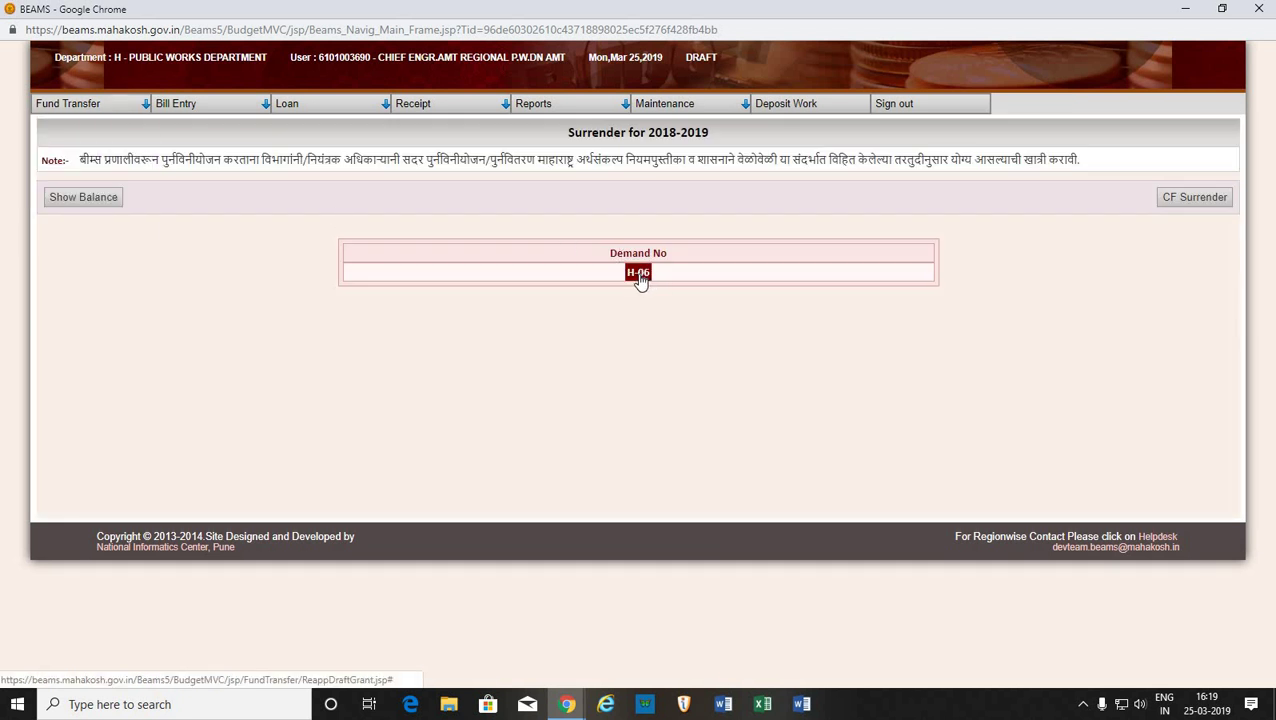
pyautogui.click(640, 278)
pyautogui.click(633, 262)
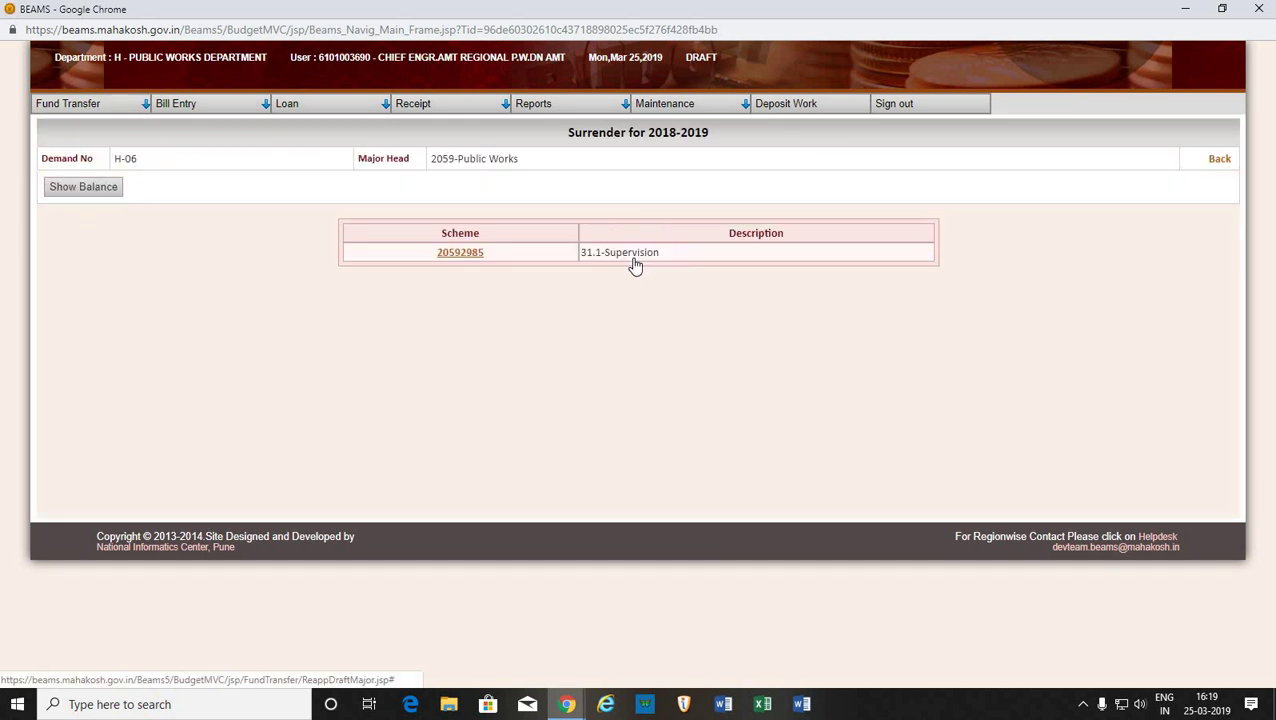
pyautogui.click(472, 256)
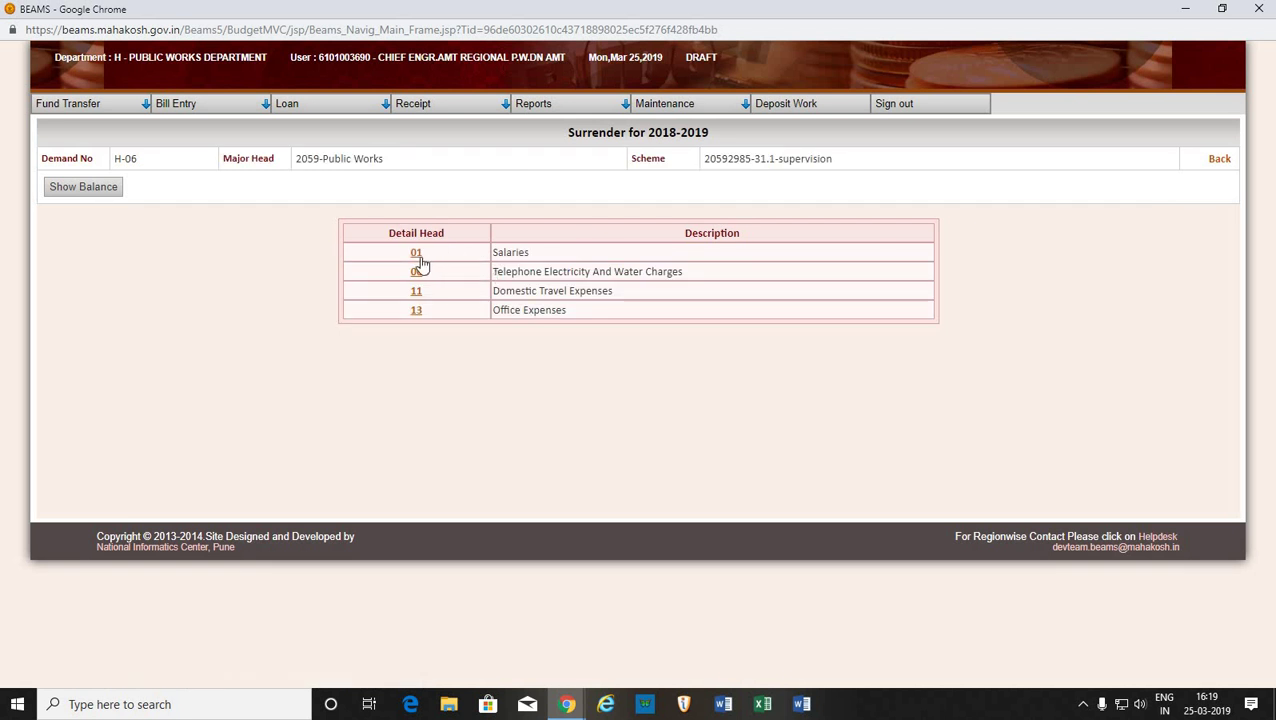
pyautogui.click(417, 256)
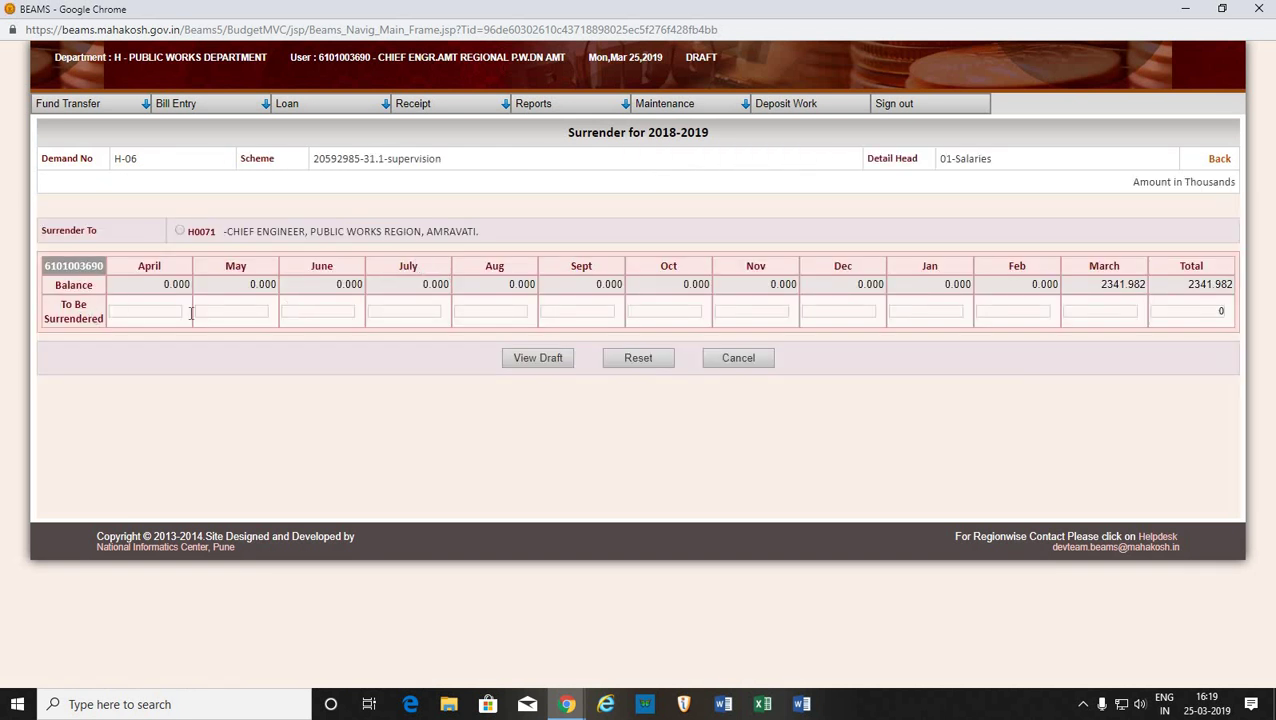
# Enter 2341.982 as the March amount to be surrendered and select H0071, Chief Engineer, Public Works Region, Amravati, to surrender to.
pyautogui.click(1106, 311)
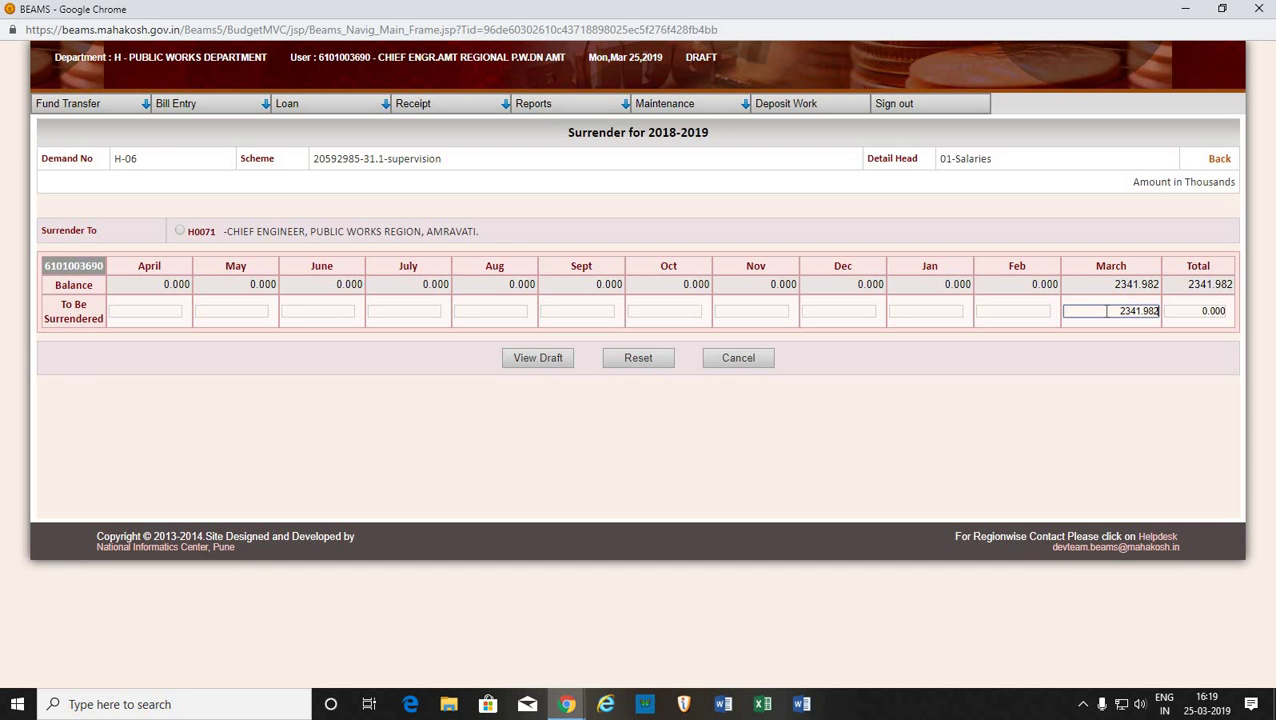
pyautogui.click(1125, 363)
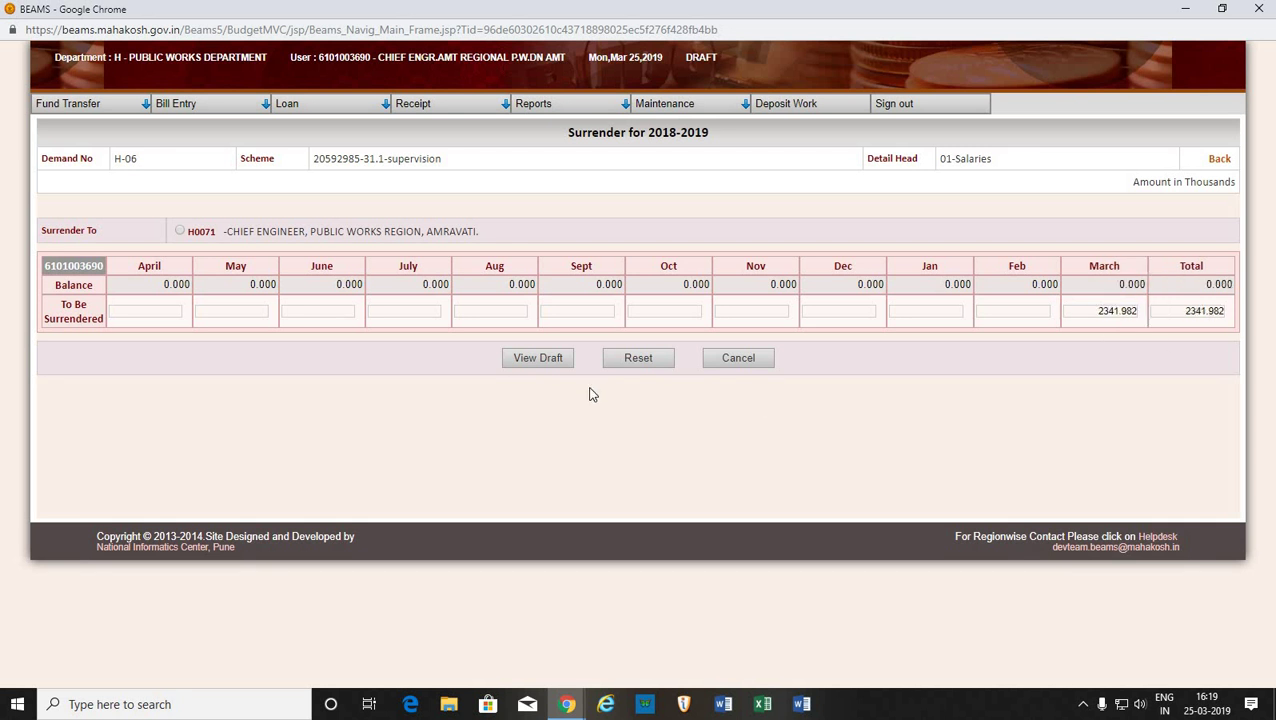
pyautogui.click(538, 357)
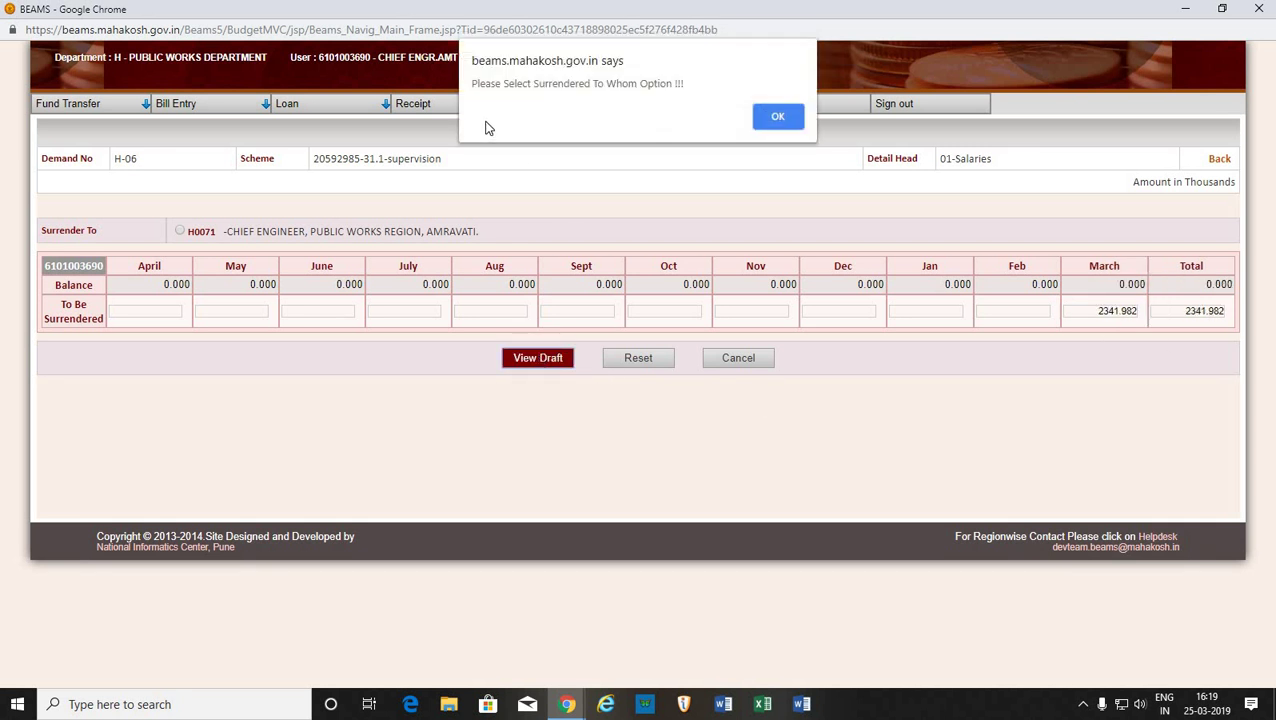
pyautogui.click(779, 115)
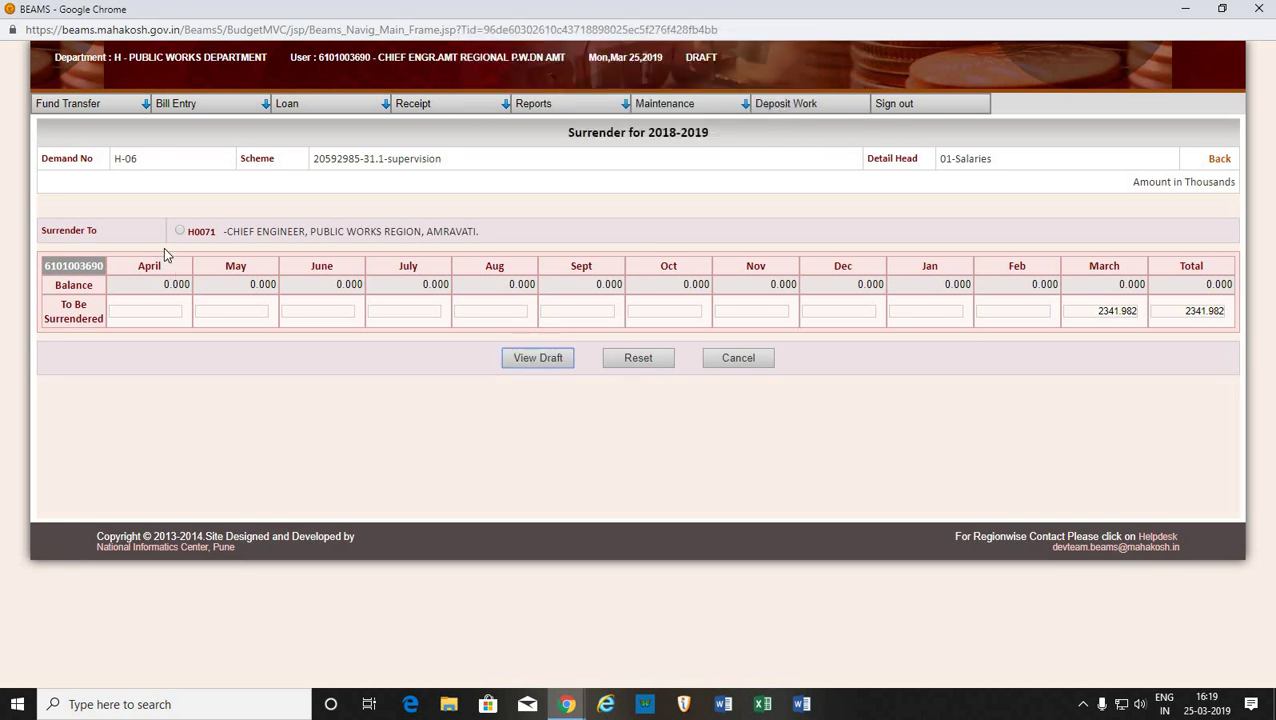
pyautogui.click(181, 232)
# Generate the draft-level surrender statement for detail head 01-Salaries and save it.
pyautogui.click(548, 357)
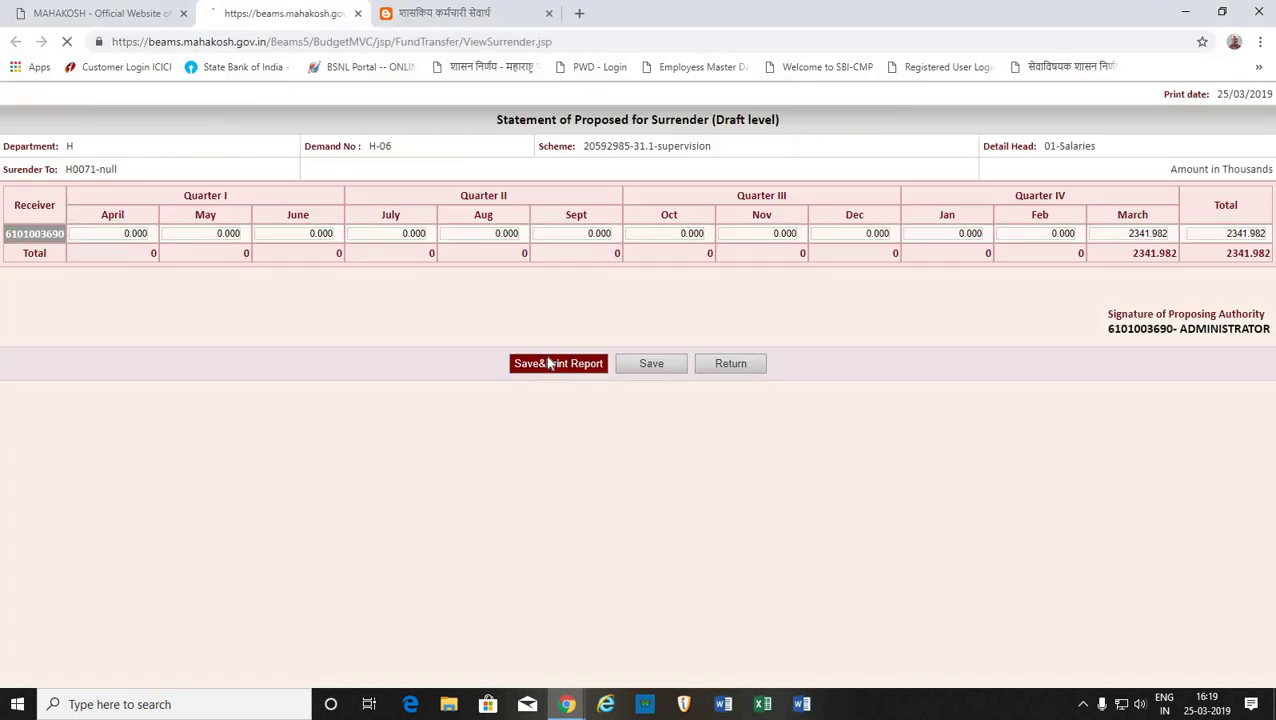
pyautogui.click(659, 368)
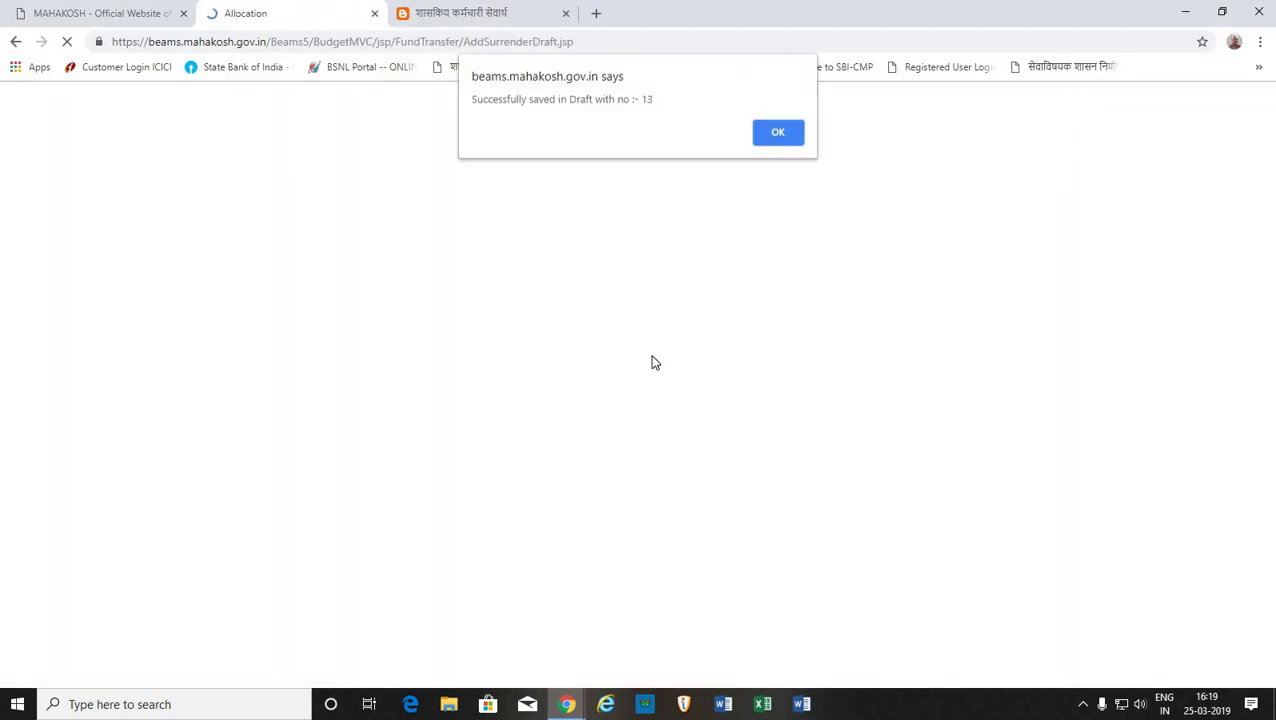
pyautogui.click(779, 137)
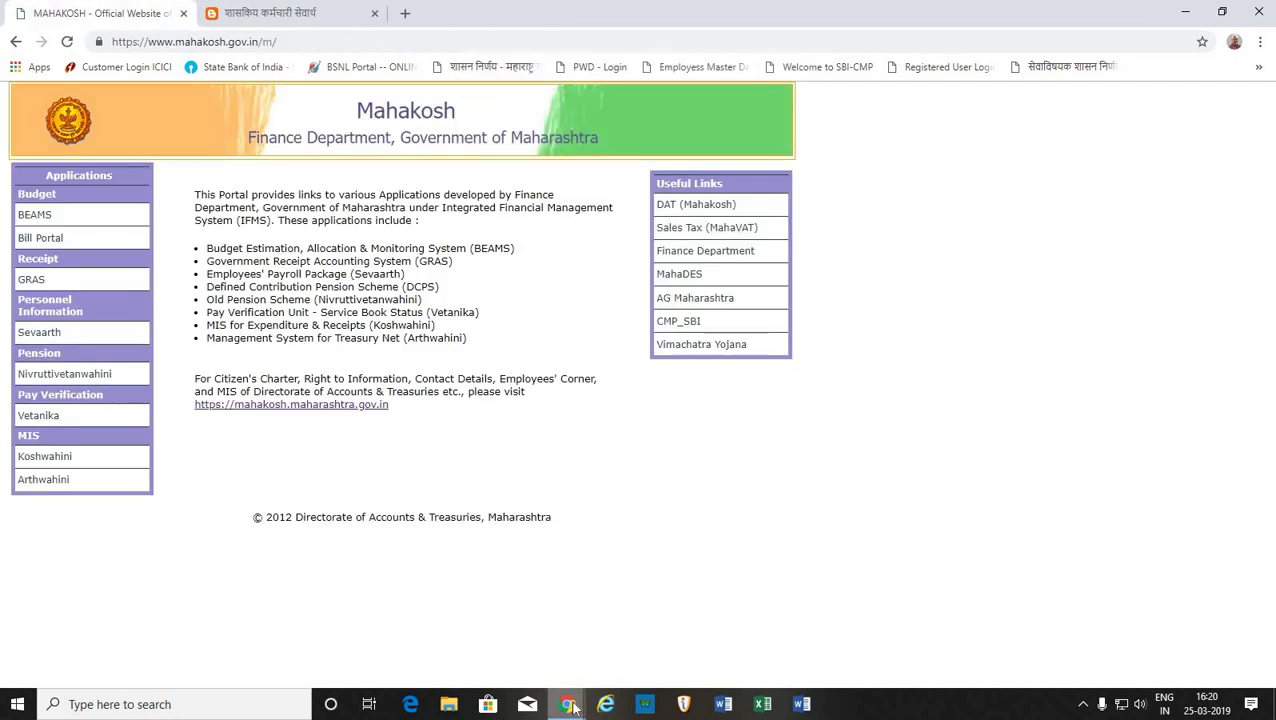
# Return to the BEAMS window and open Surrender for detail head 11-Domestic Travel Expenses under demand H-06, major head 2059, scheme 20592985.
pyautogui.moveTo(567, 704)
pyautogui.click(678, 640)
pyautogui.moveTo(52, 106)
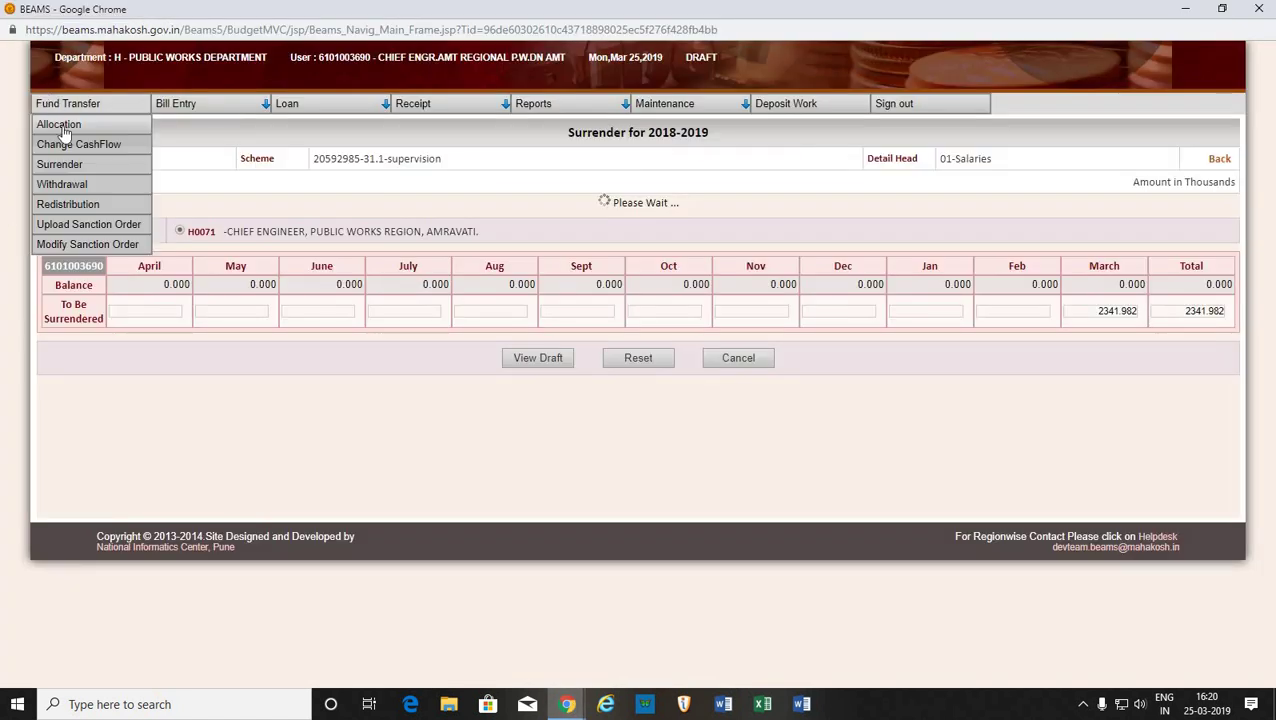
pyautogui.click(60, 166)
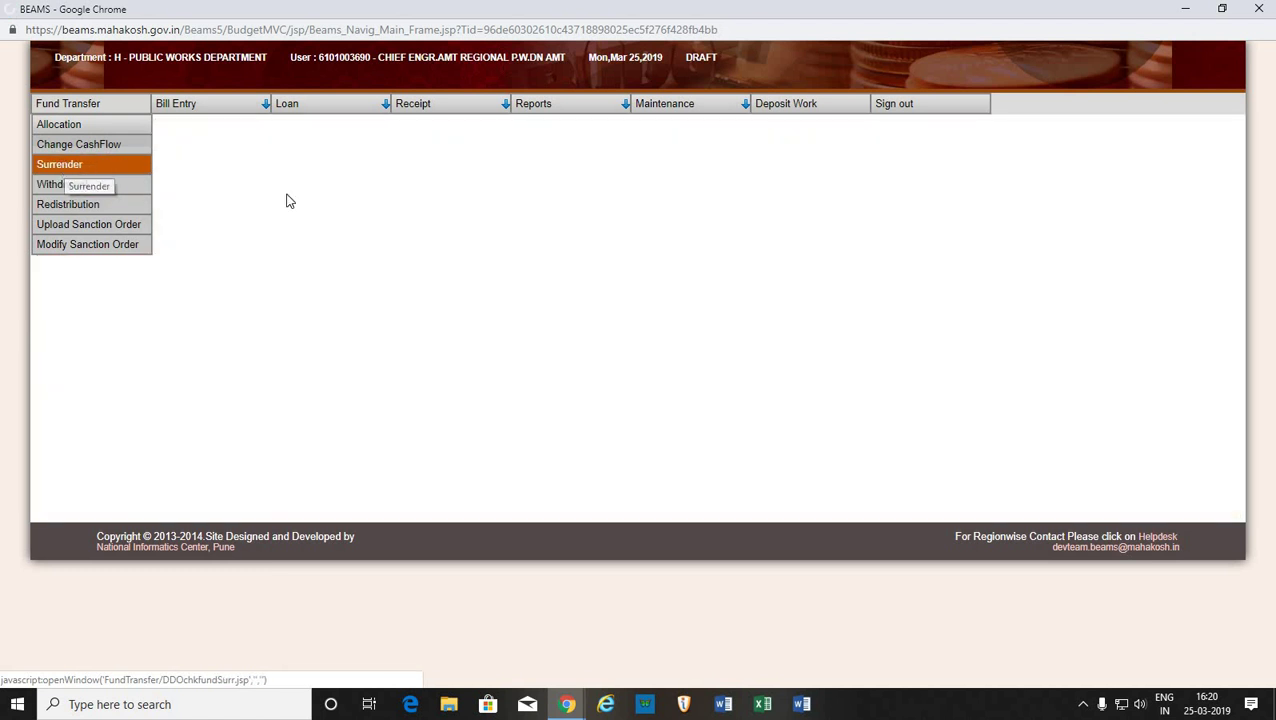
pyautogui.click(640, 274)
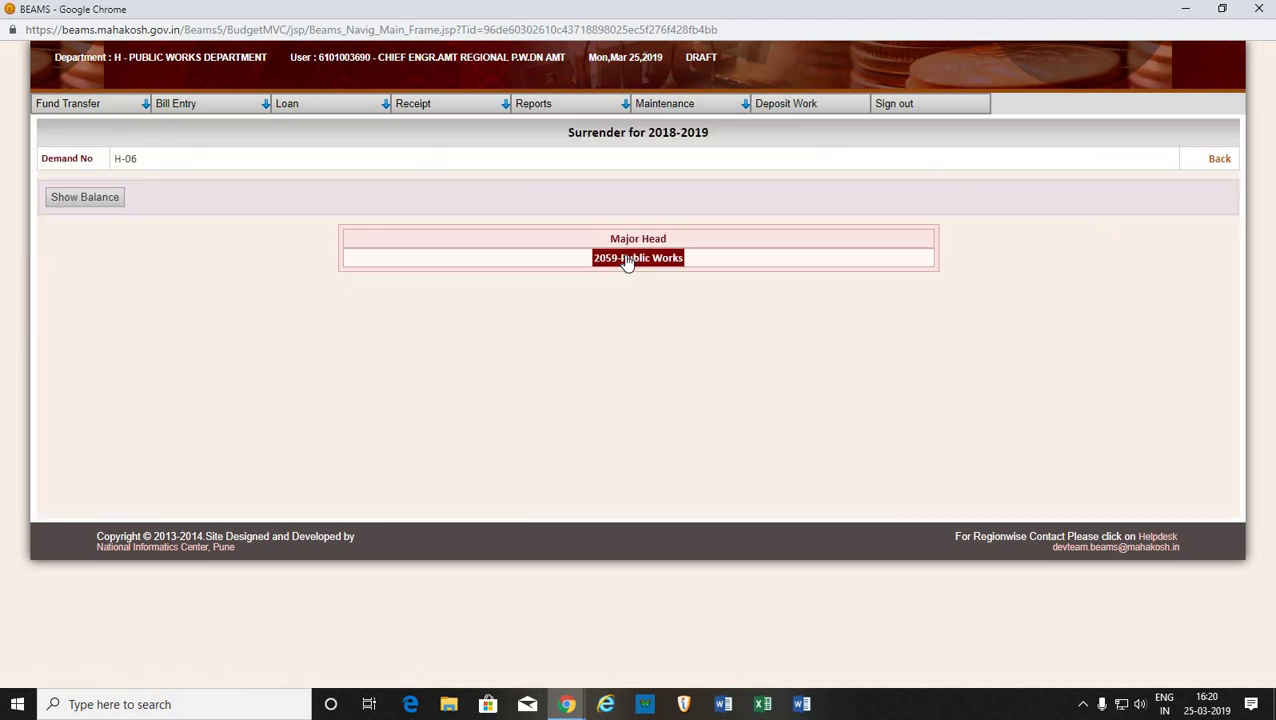
pyautogui.click(627, 258)
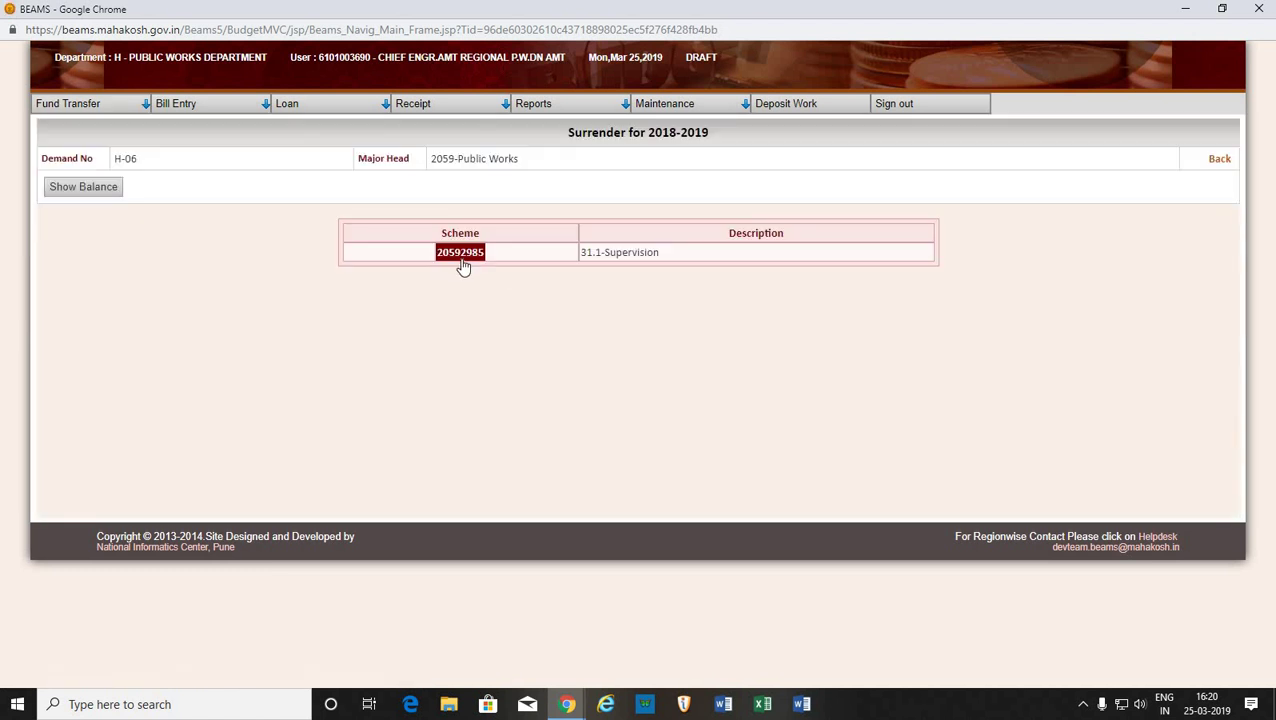
pyautogui.click(466, 257)
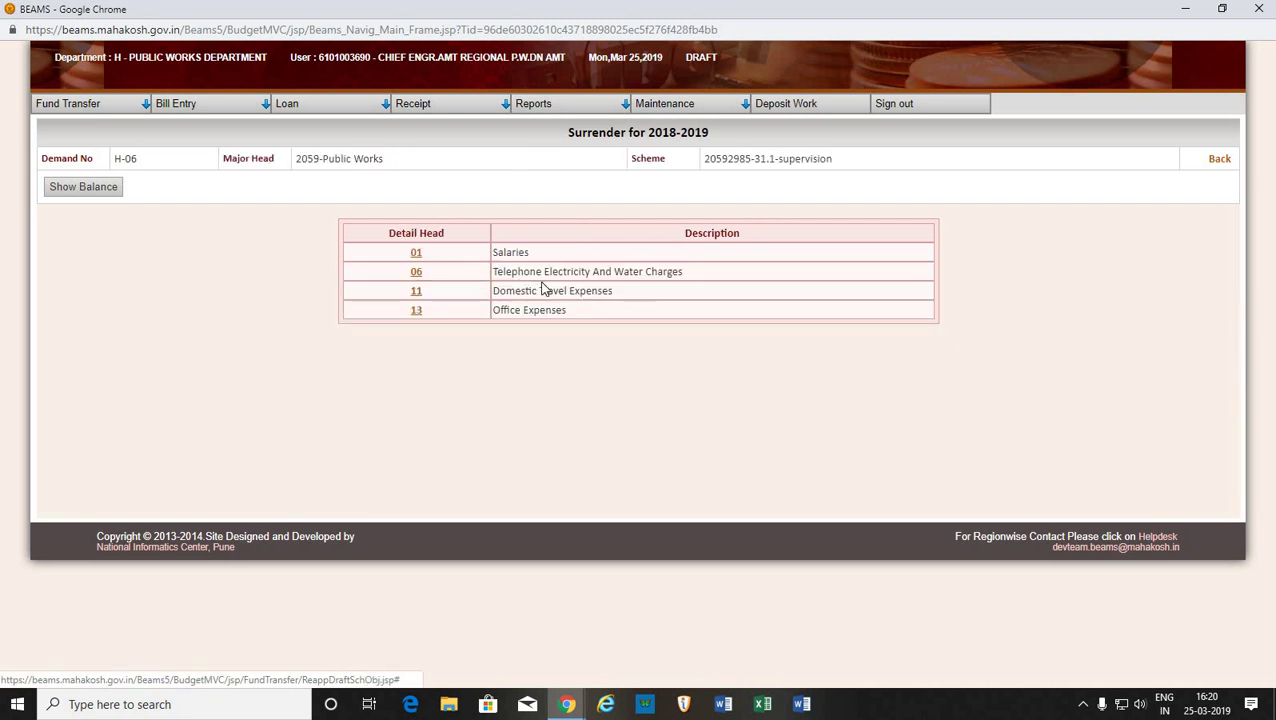
pyautogui.click(416, 292)
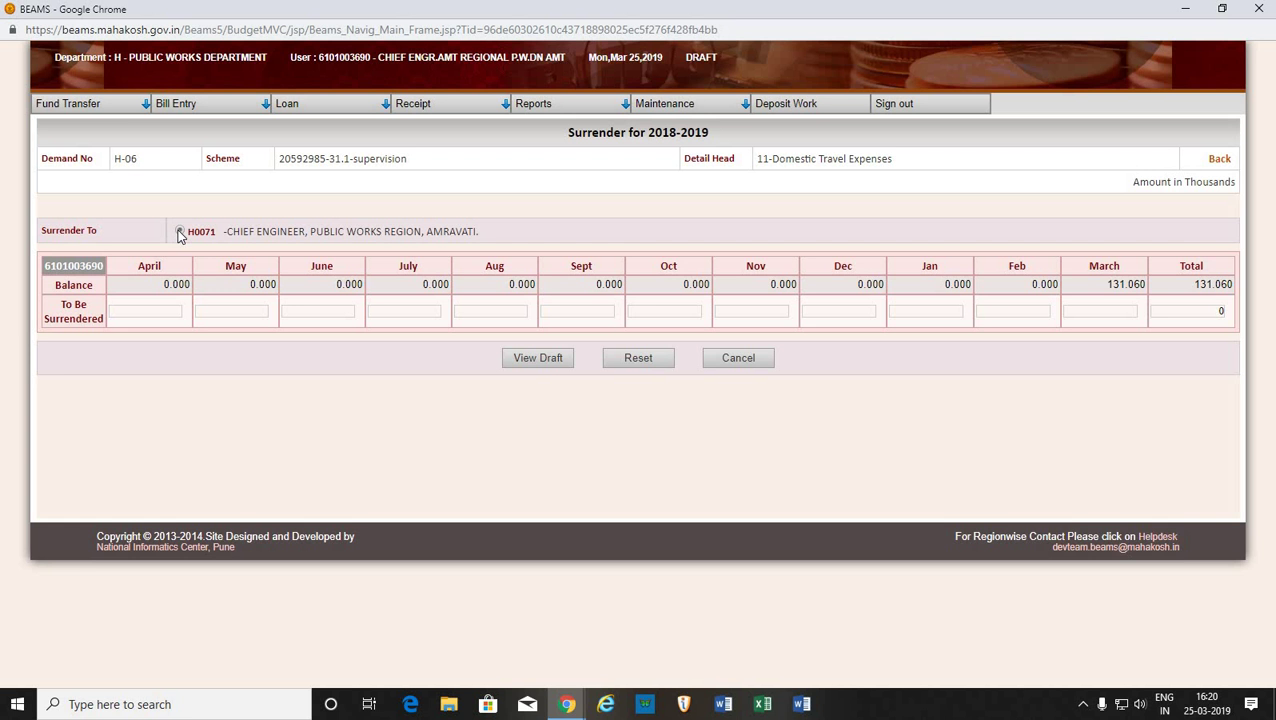
# Enter 131.060 as the March amount to be surrendered to H0071 for Domestic Travel Expenses.
pyautogui.click(1108, 312)
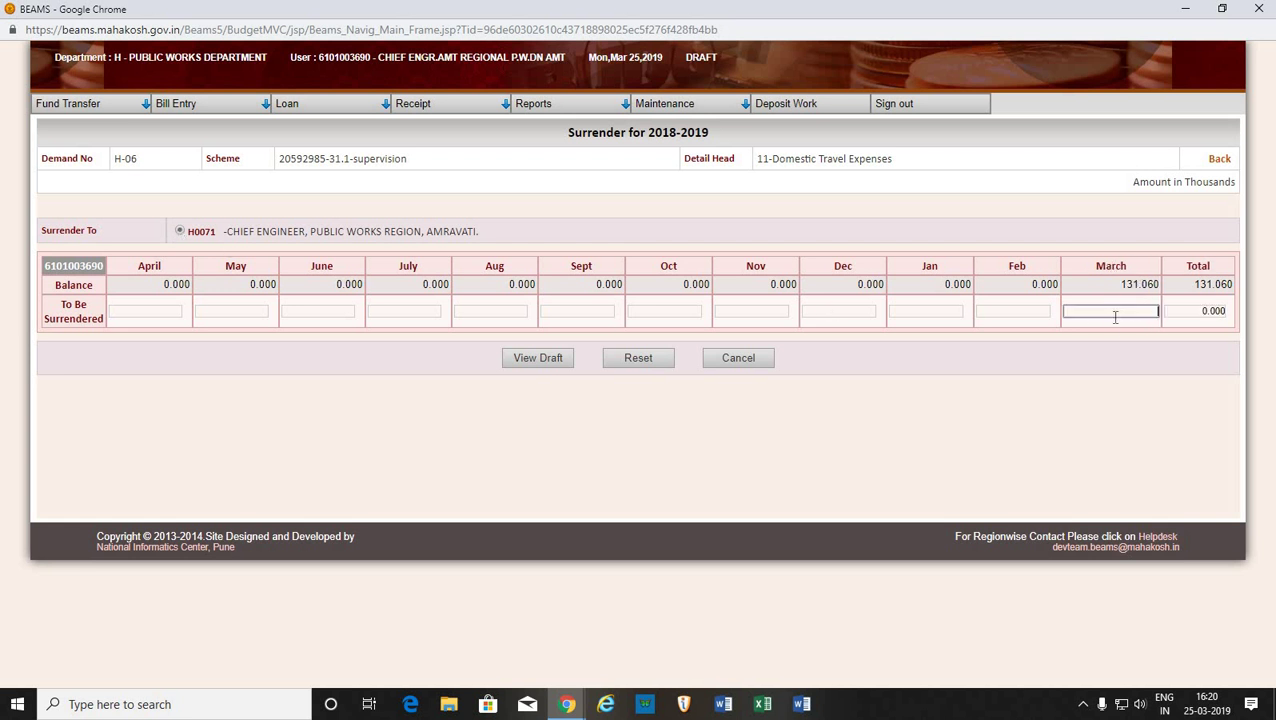
pyautogui.write('131.060')
pyautogui.click(1171, 385)
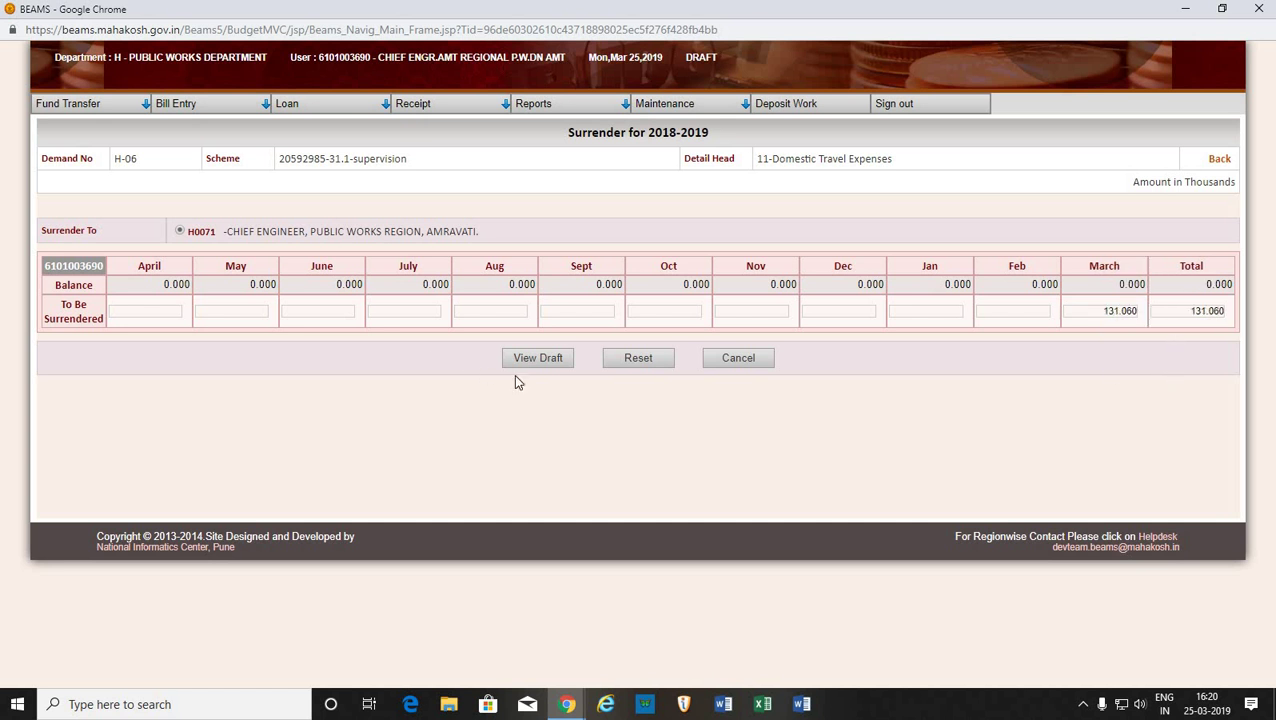
# Generate the draft-level surrender statement for detail head 11-Domestic Travel Expenses and save it.
pyautogui.click(542, 360)
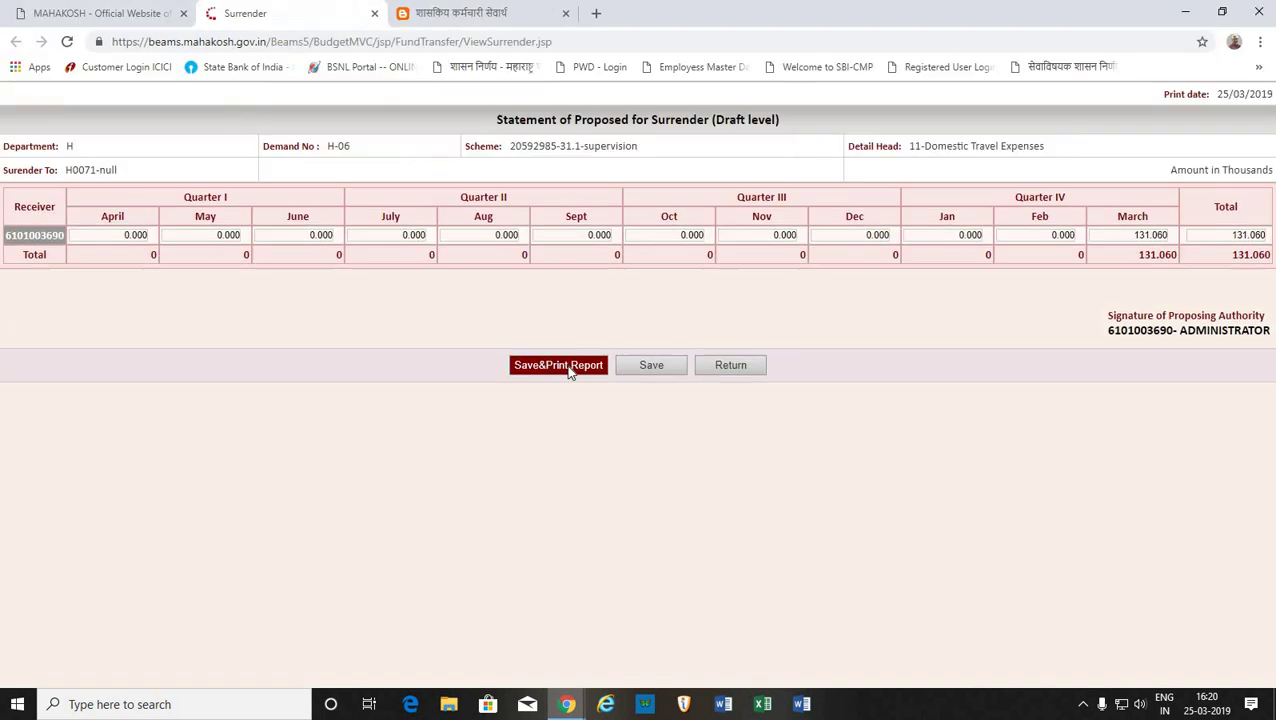
pyautogui.click(655, 366)
pyautogui.click(777, 134)
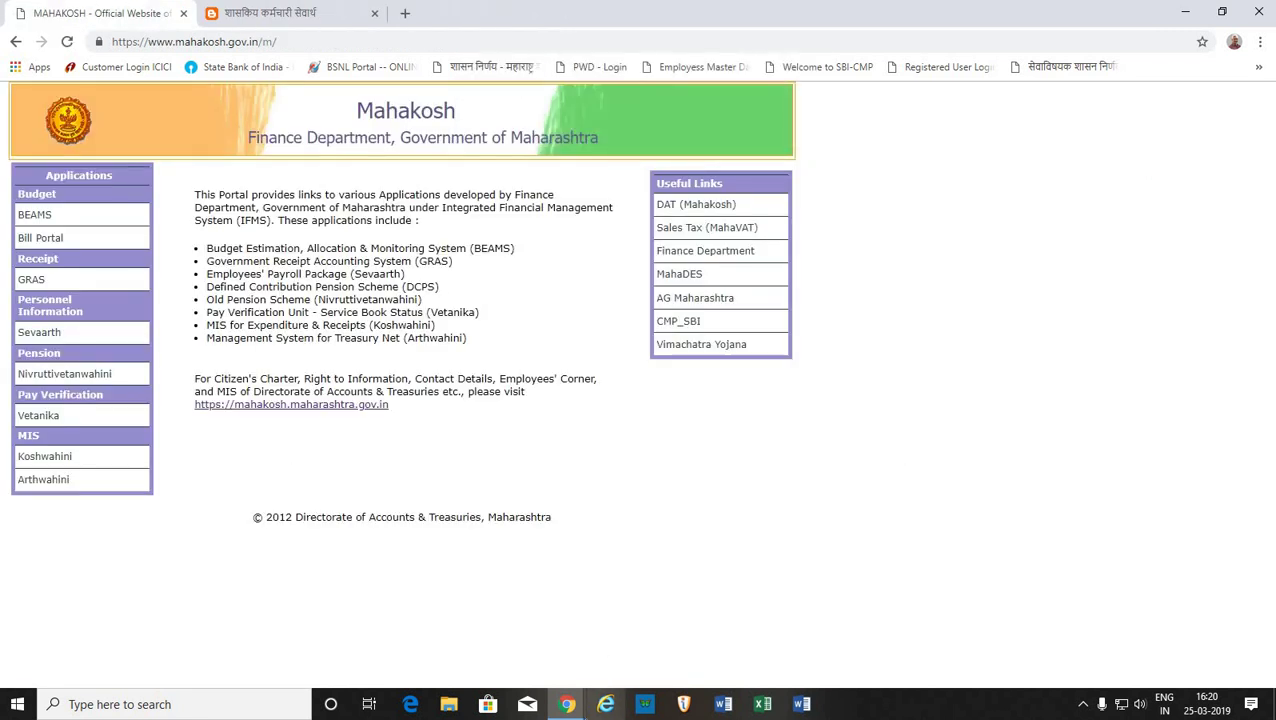
# Return to the draft-level BEAMS window and go back to the detail head list of scheme 20592985.
pyautogui.click(568, 706)
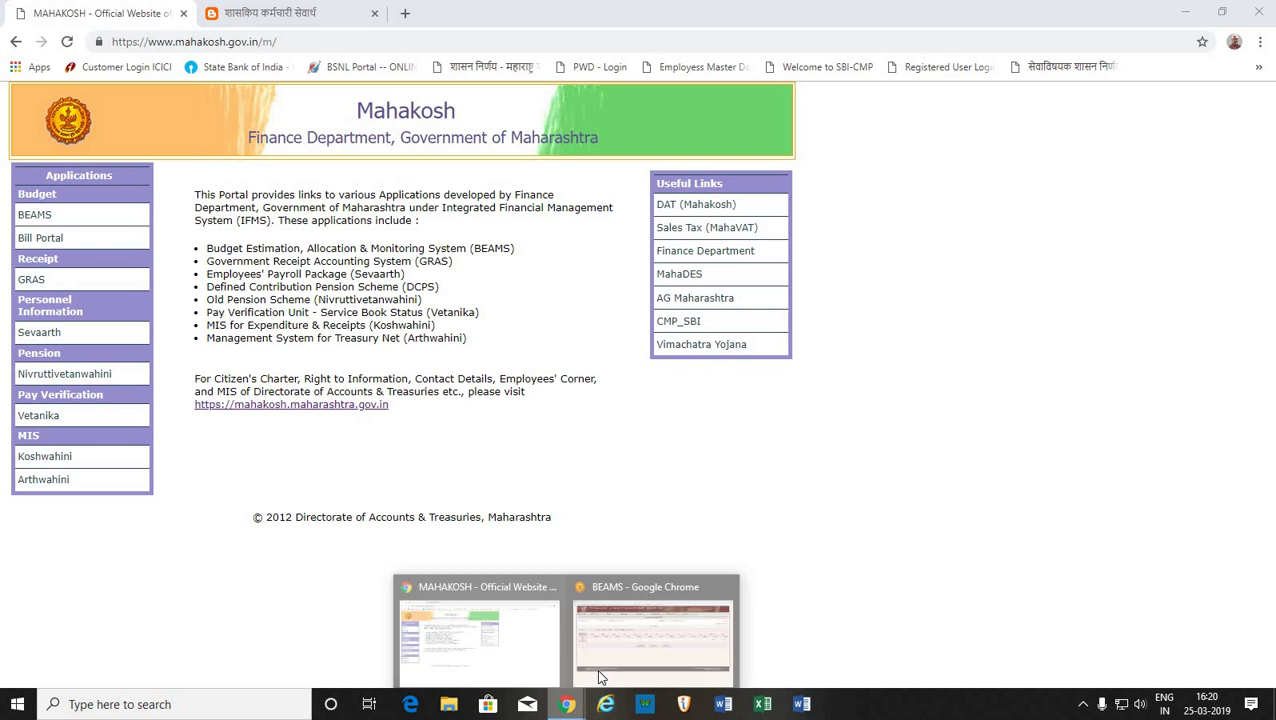
pyautogui.click(698, 617)
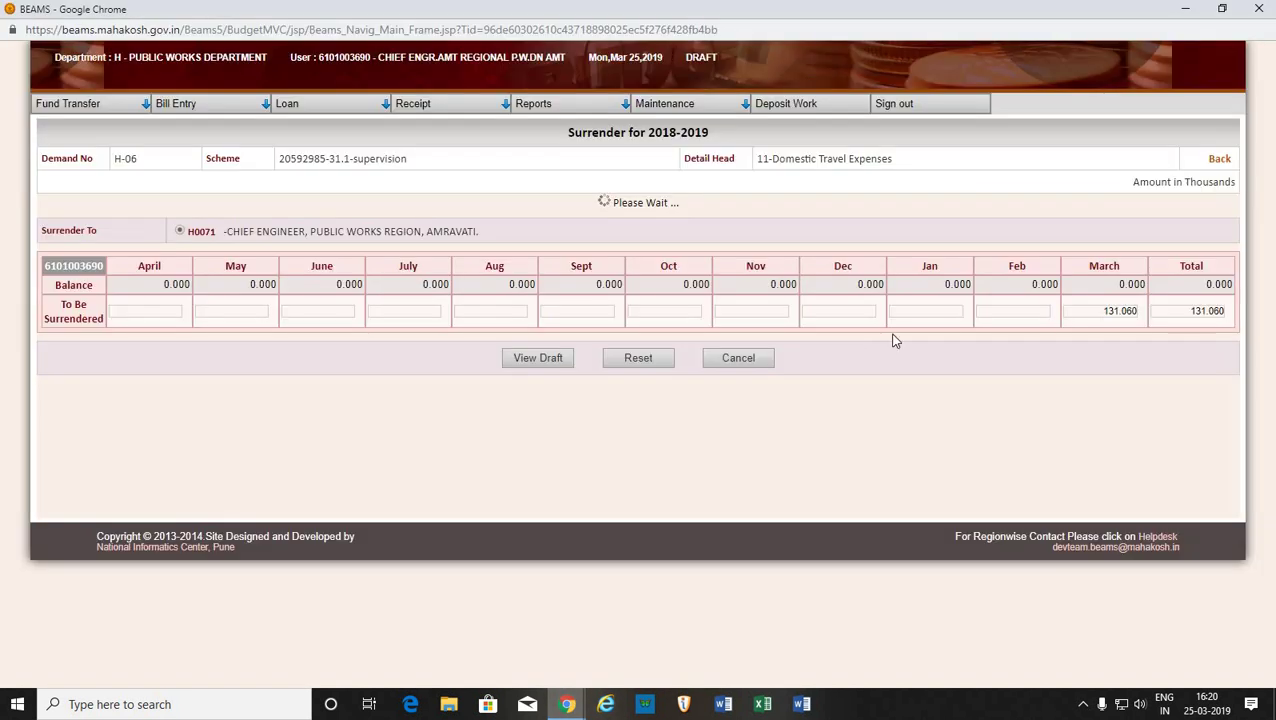
pyautogui.click(1220, 157)
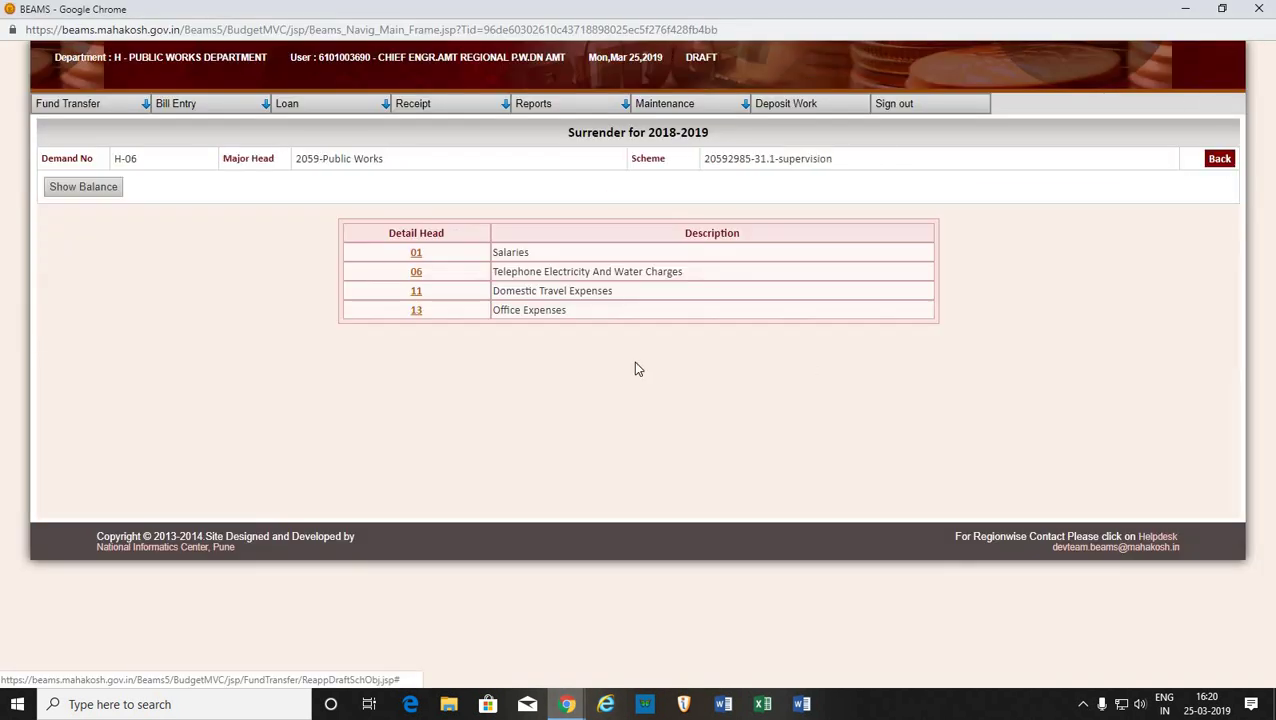
# Sign out of the draft level and log in to BEAMS at the final level in a maximized window.
pyautogui.click(915, 110)
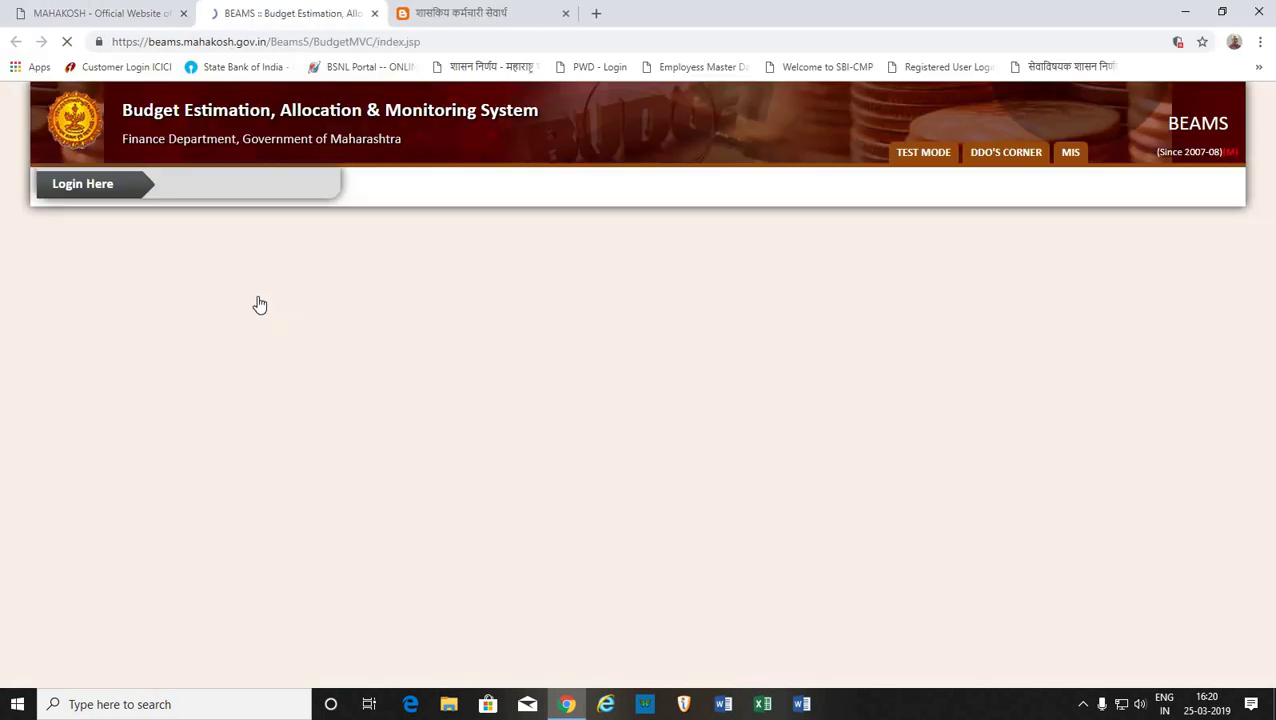
pyautogui.click(82, 184)
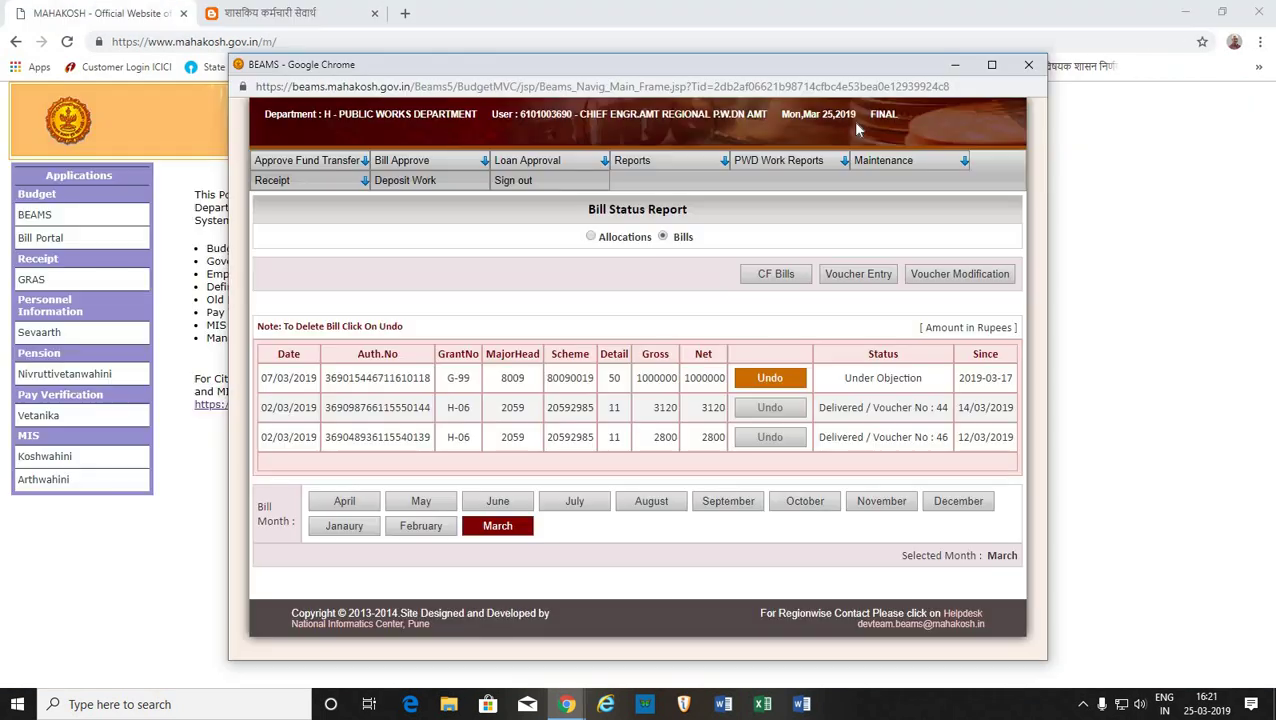
pyautogui.click(991, 64)
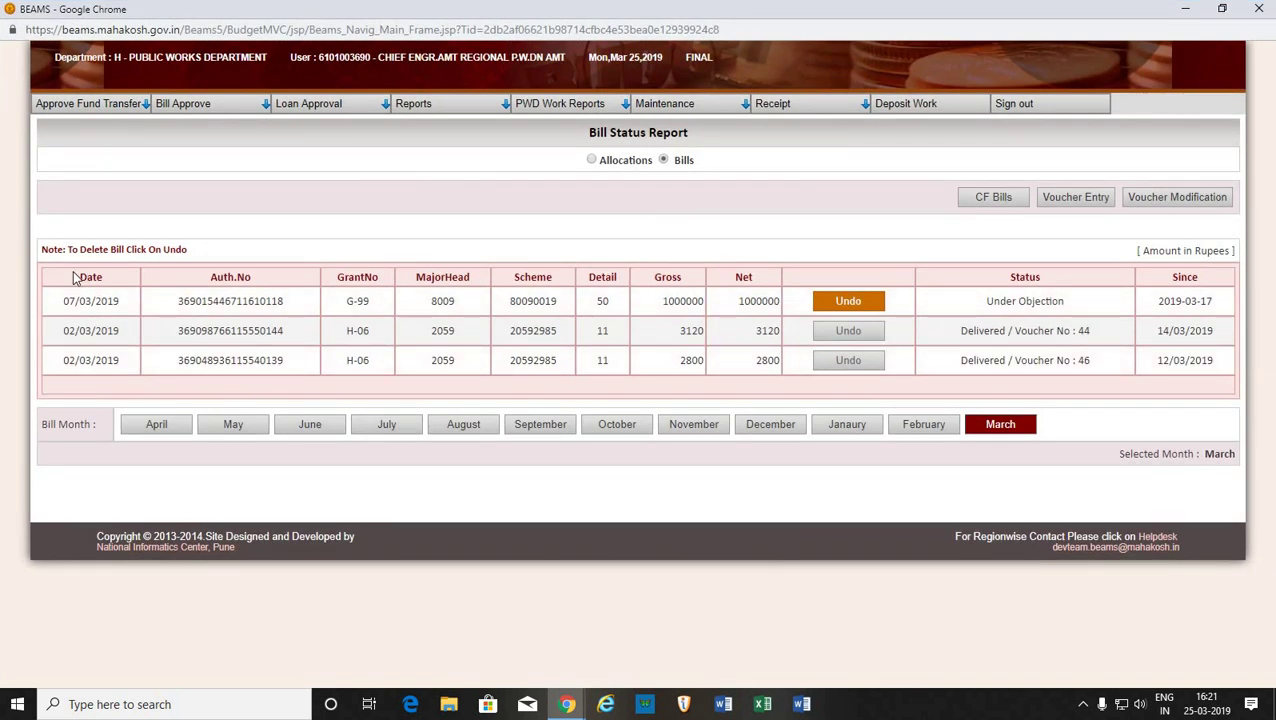
# Open the surrender approvals at final level and go to demand H-06, major head 2059-Public Works, scheme 20592985.
pyautogui.moveTo(82, 106)
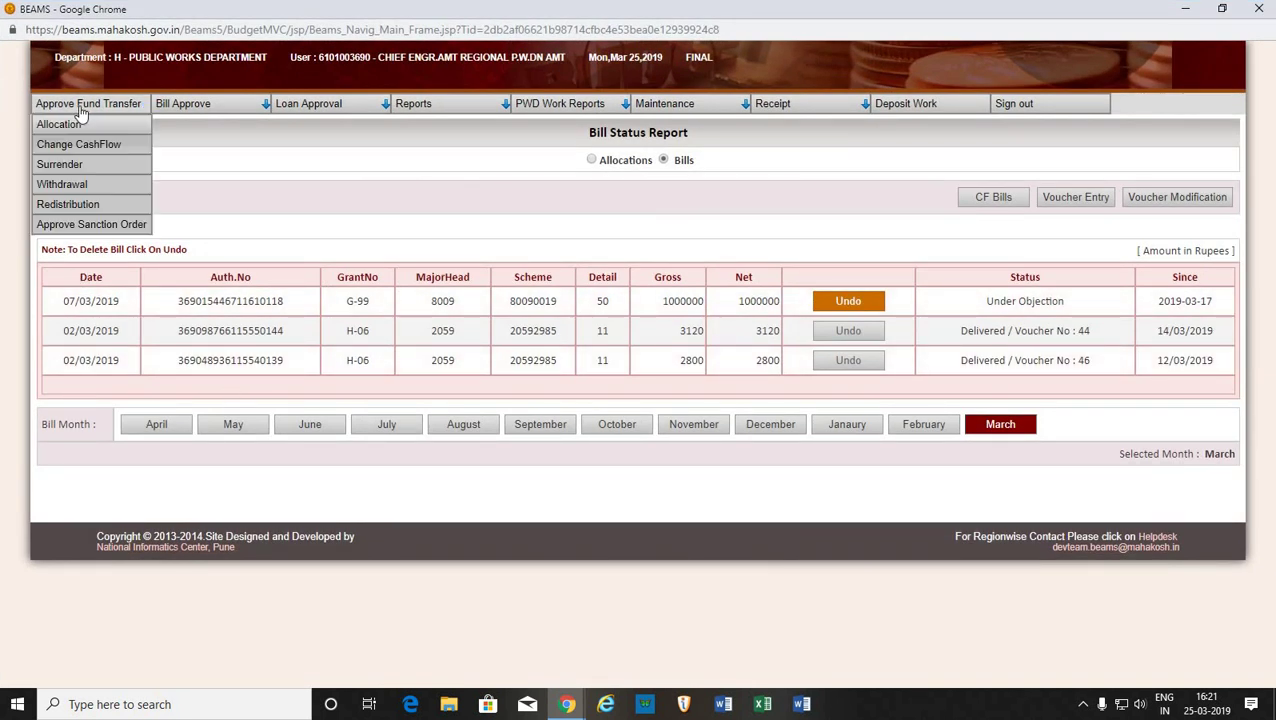
pyautogui.click(62, 164)
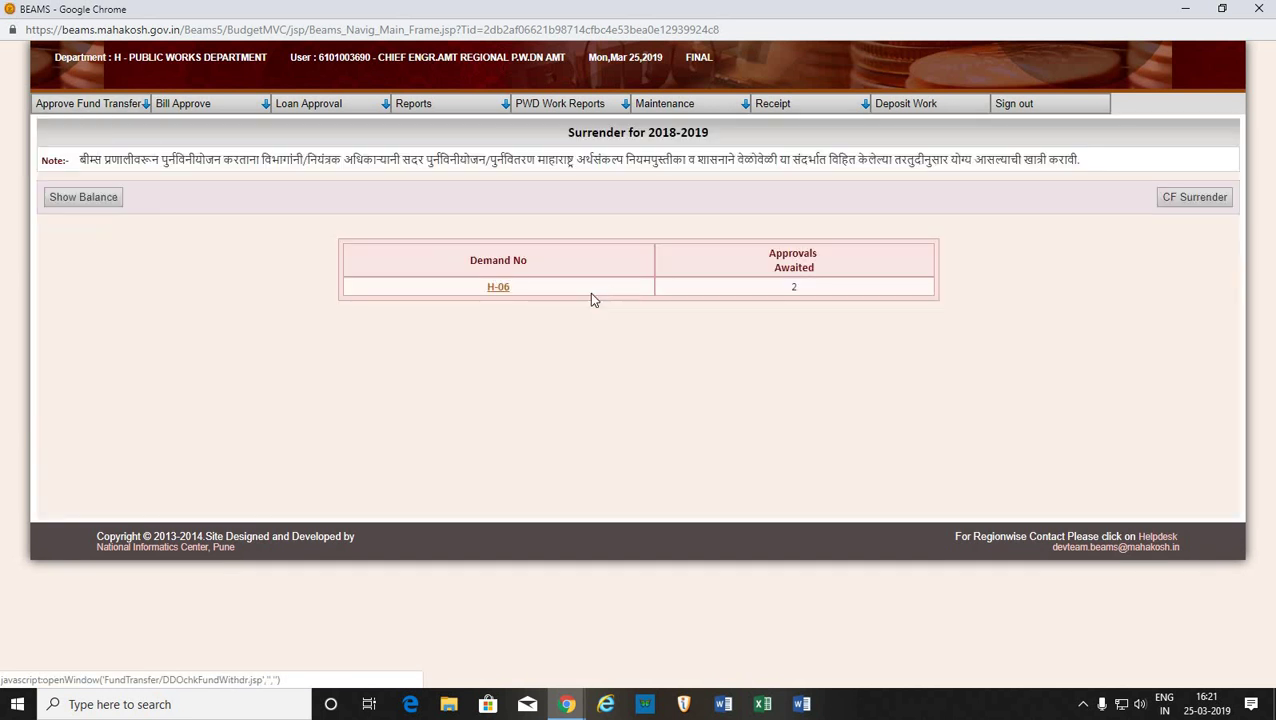
pyautogui.click(502, 288)
pyautogui.click(513, 275)
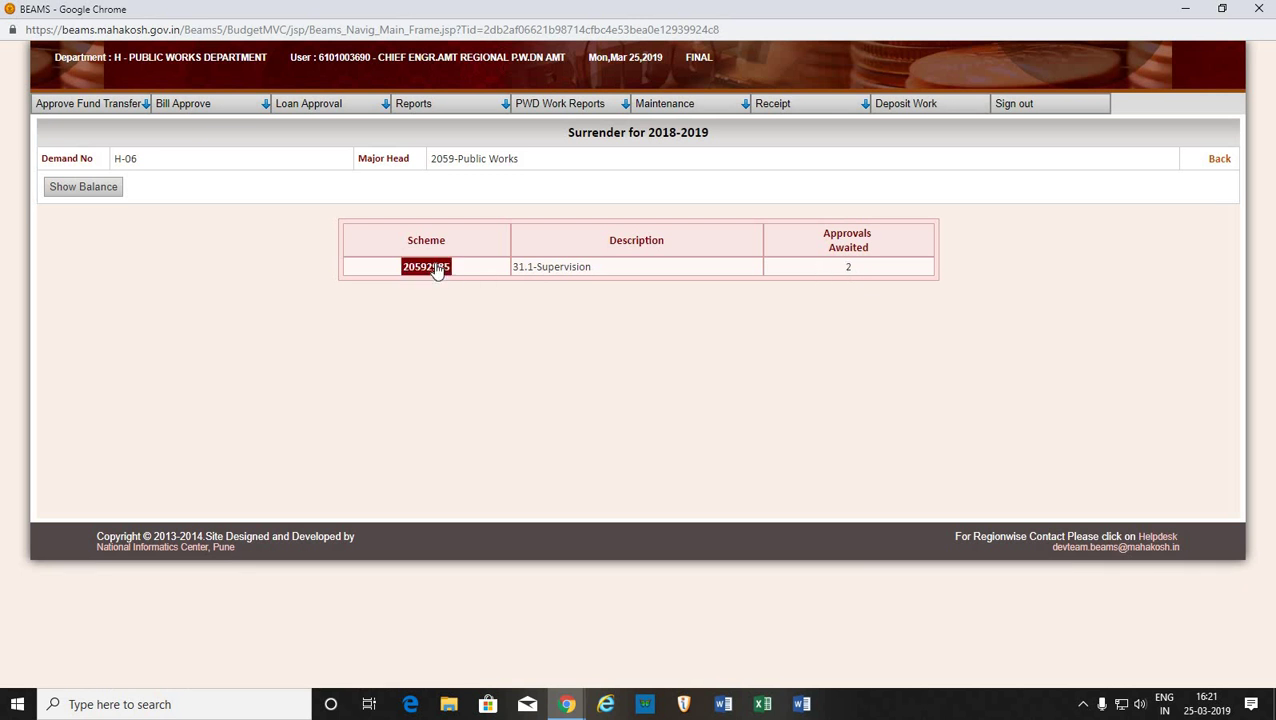
pyautogui.click(436, 266)
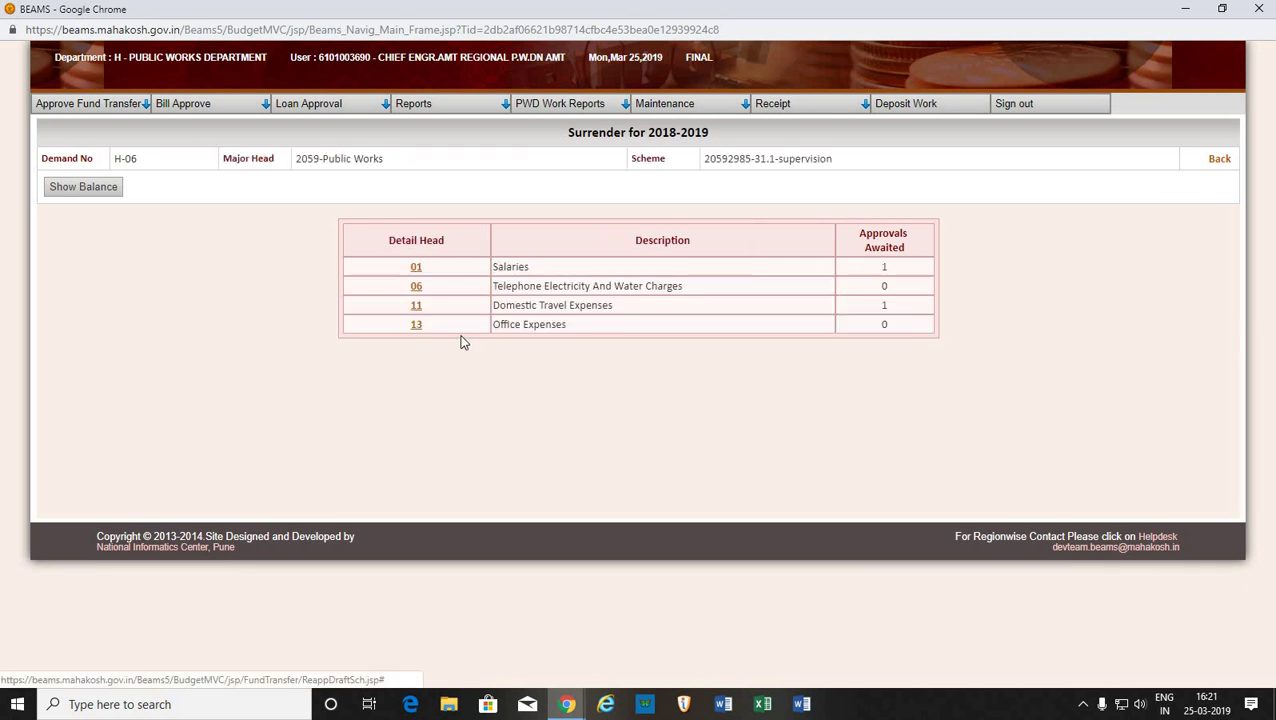
# Approve the surrender for detail head 01-Salaries by generating its final-level statement and saving it.
pyautogui.click(416, 267)
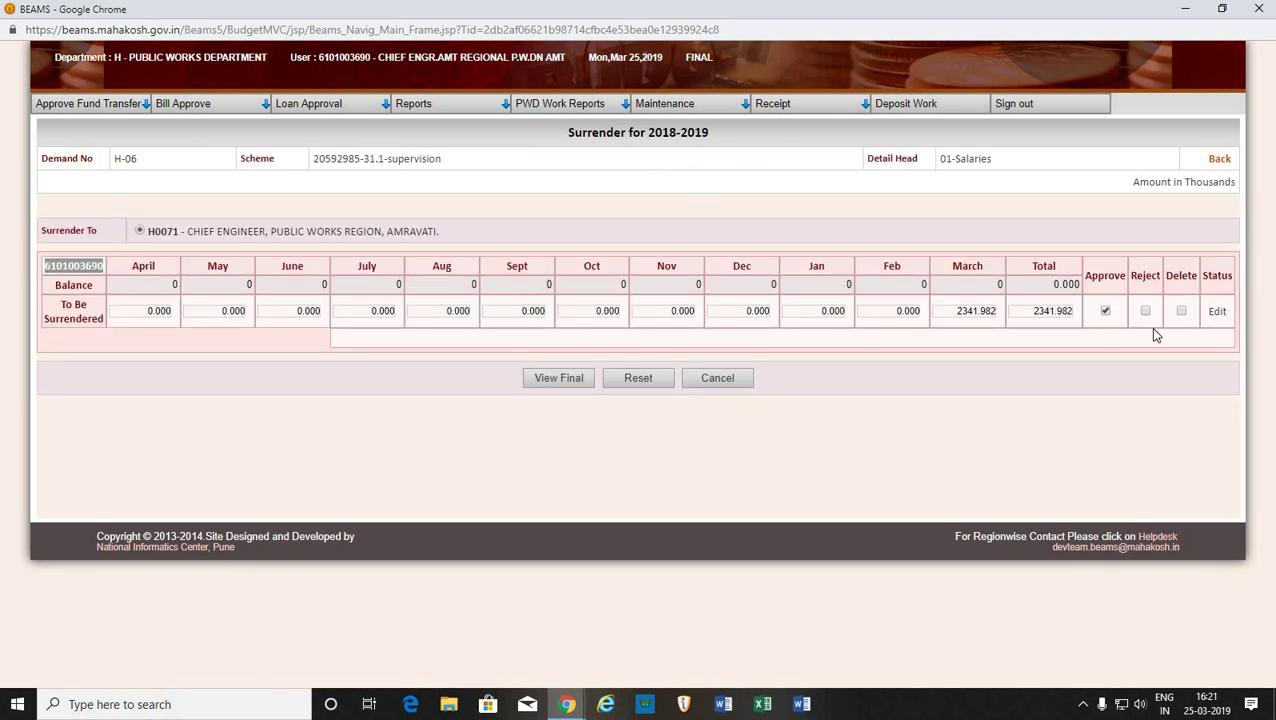
pyautogui.click(560, 380)
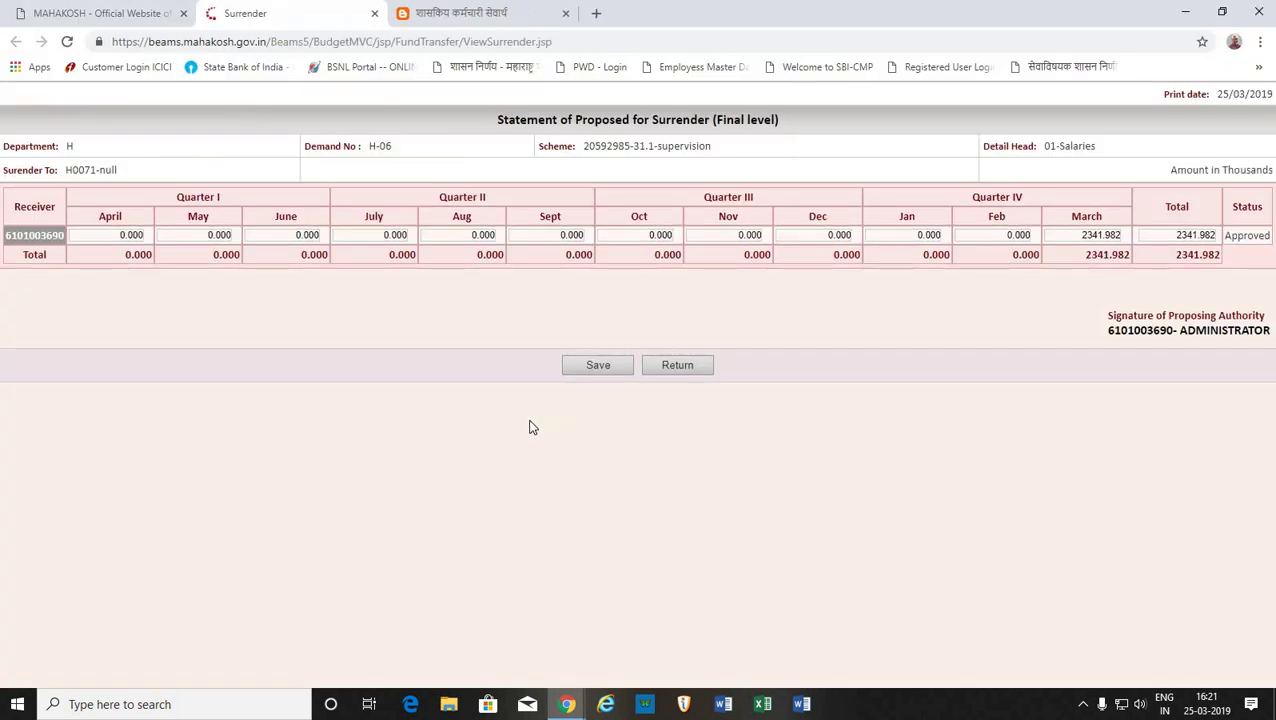
pyautogui.click(606, 368)
pyautogui.click(776, 134)
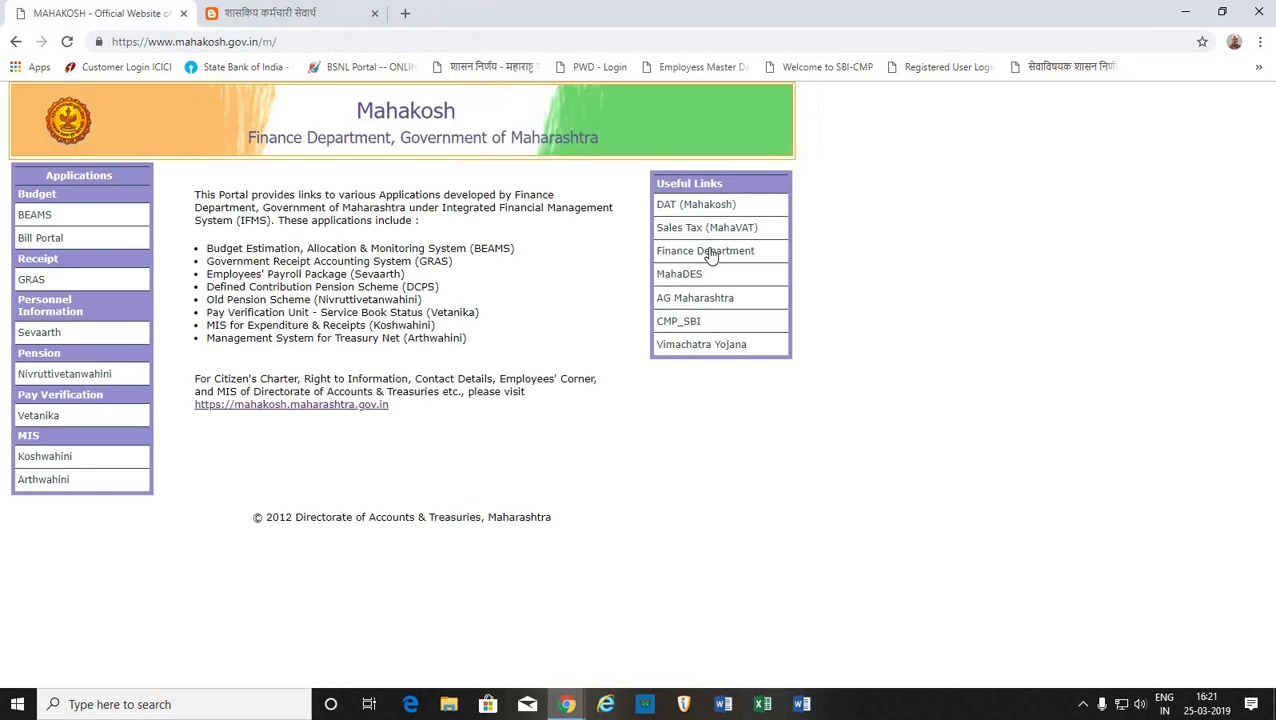
# Return to the final-level BEAMS window and go back to the detail head list of scheme 20592985.
pyautogui.moveTo(580, 700)
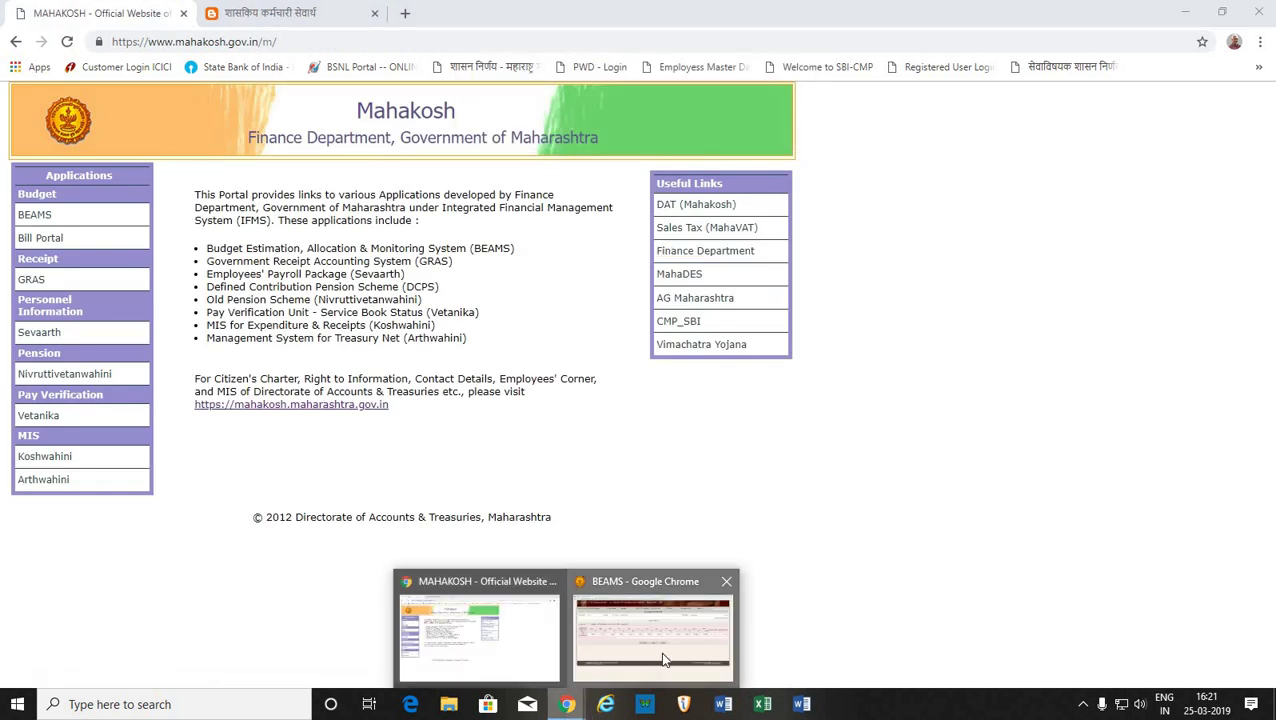
pyautogui.click(658, 560)
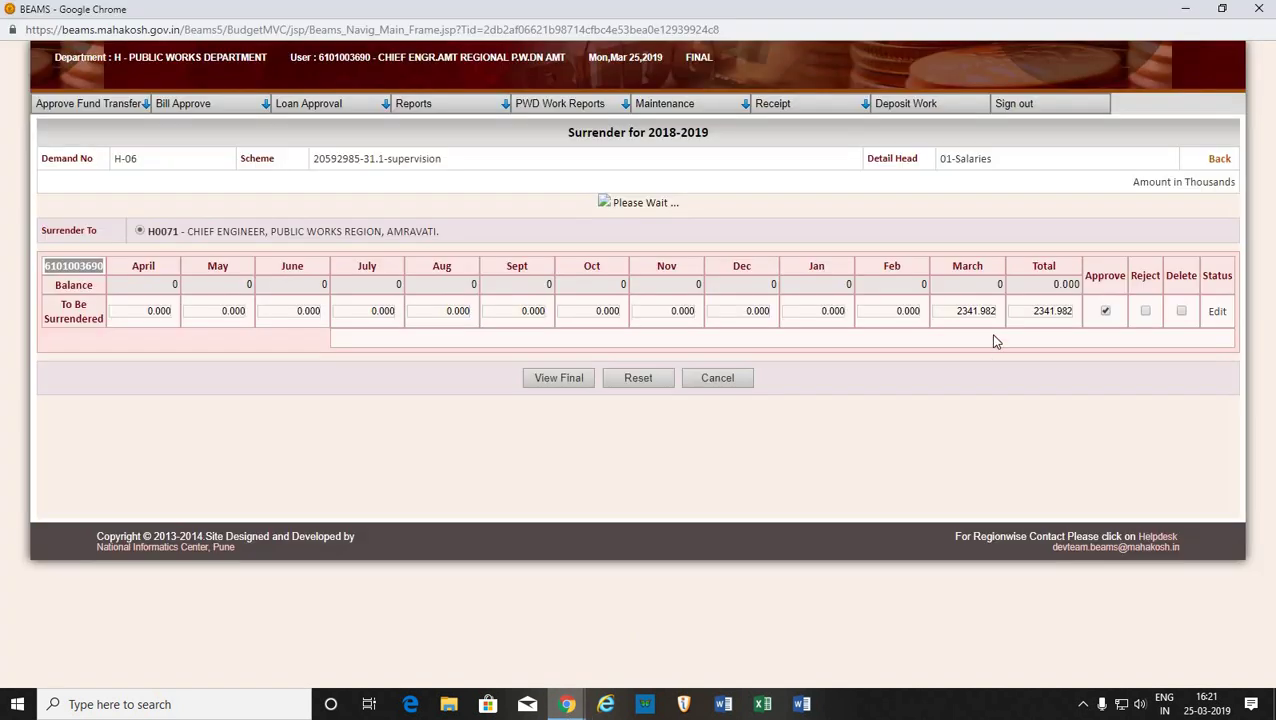
pyautogui.click(1219, 160)
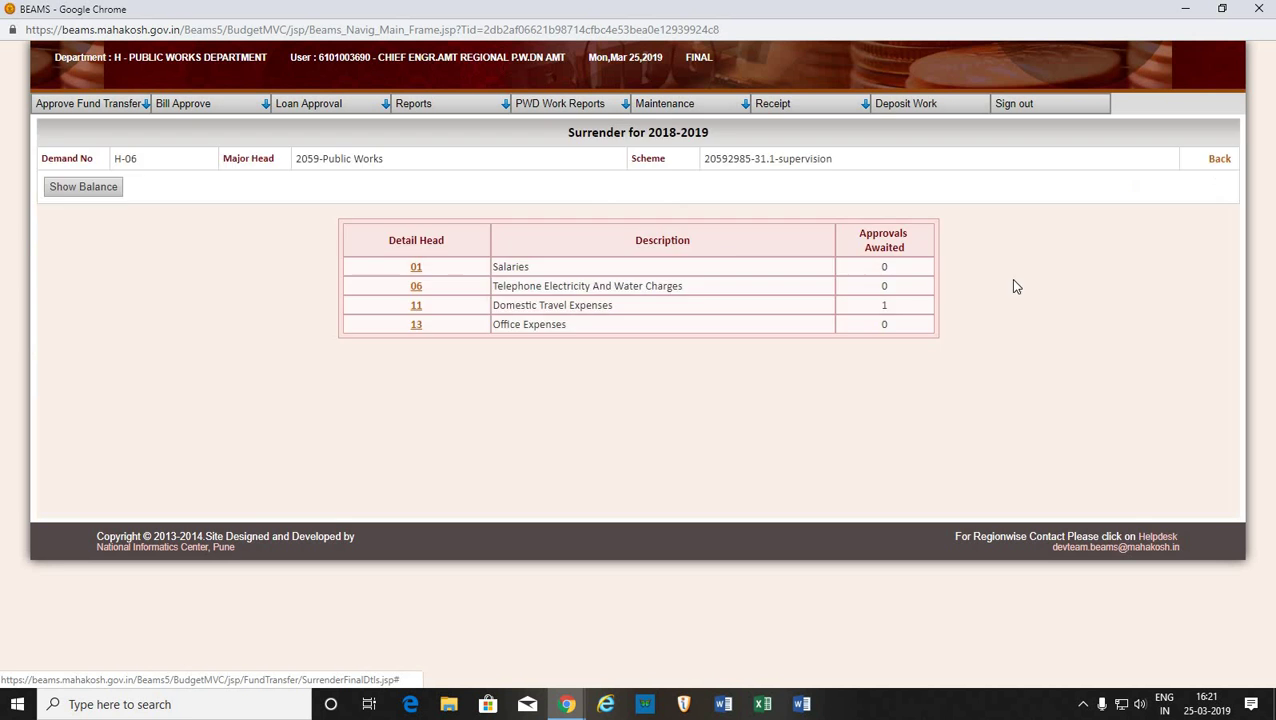
# Approve the surrender for detail head 11-Domestic Travel Expenses by generating its final-level statement and saving it.
pyautogui.click(416, 305)
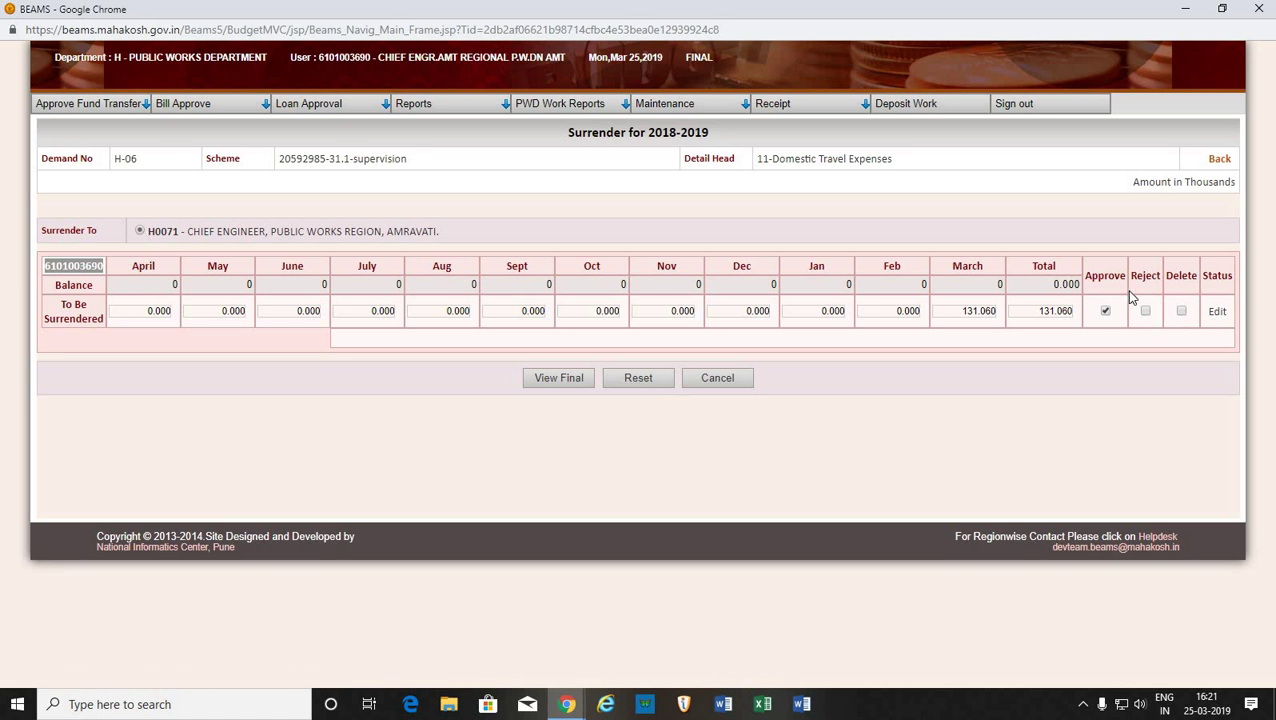
pyautogui.click(578, 378)
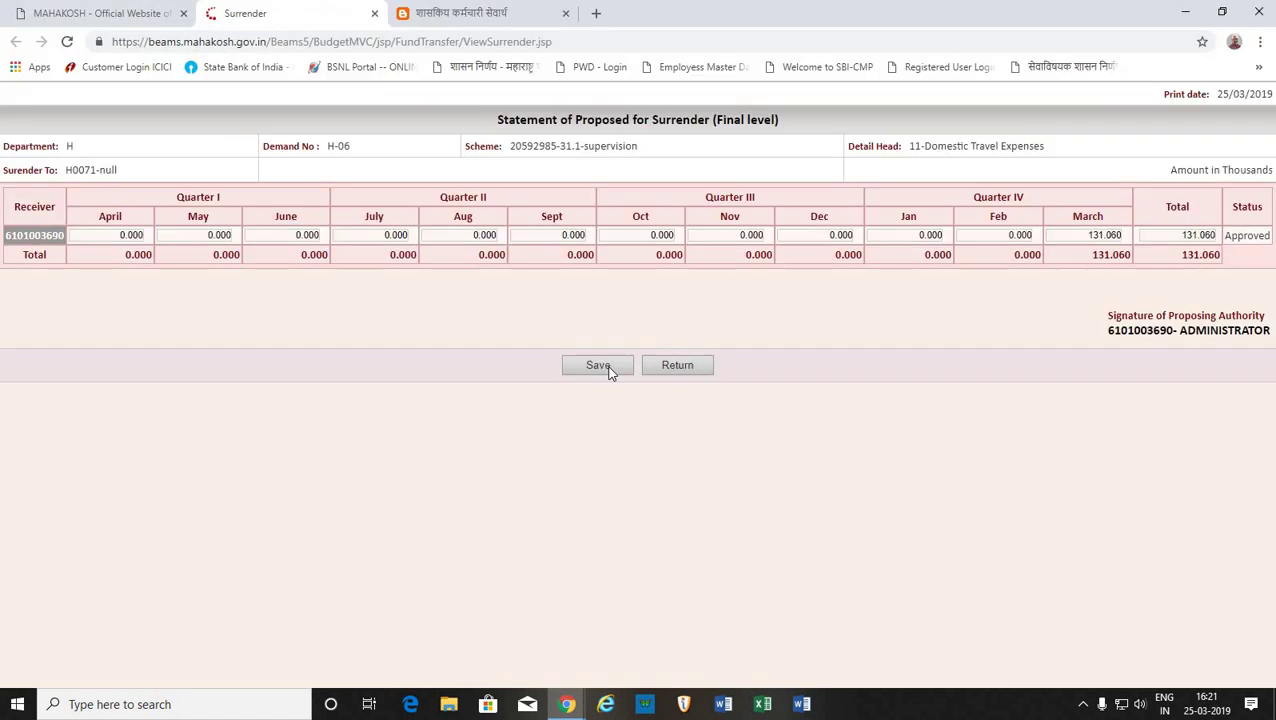
pyautogui.click(599, 366)
pyautogui.click(778, 133)
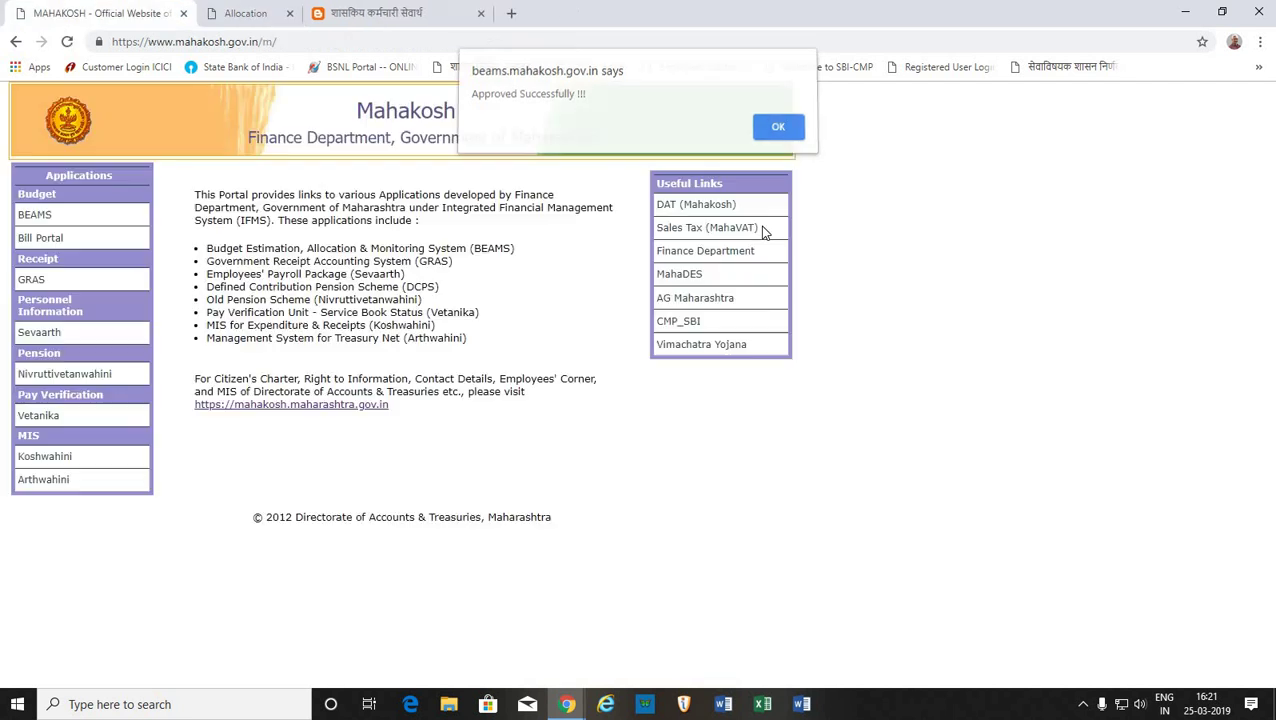